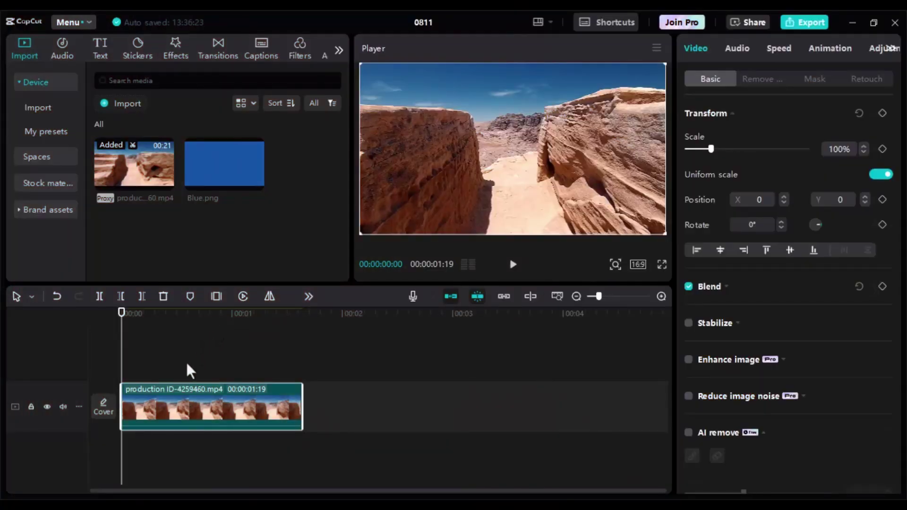
Switch the timeline to split mode and cut the canyon clip at two points.
scroll(132, 374, up, 3)
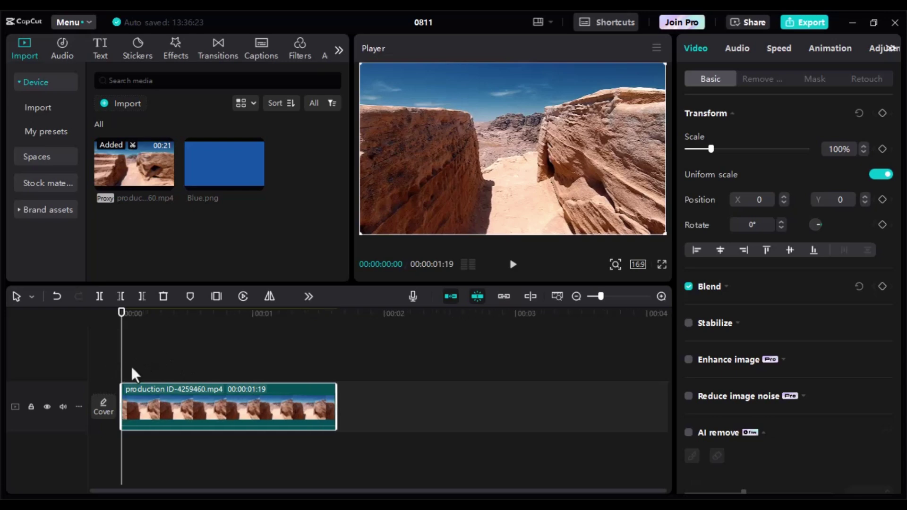
scroll(133, 374, up, 1)
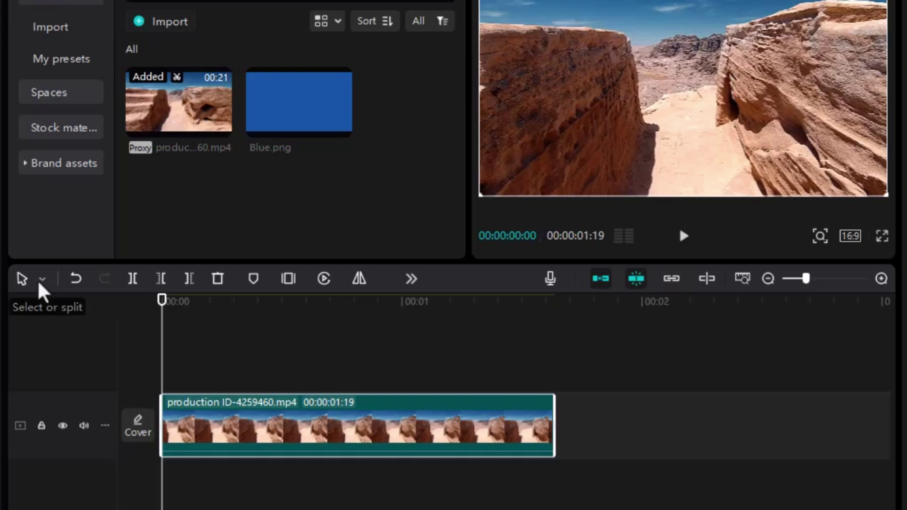
click(41, 279)
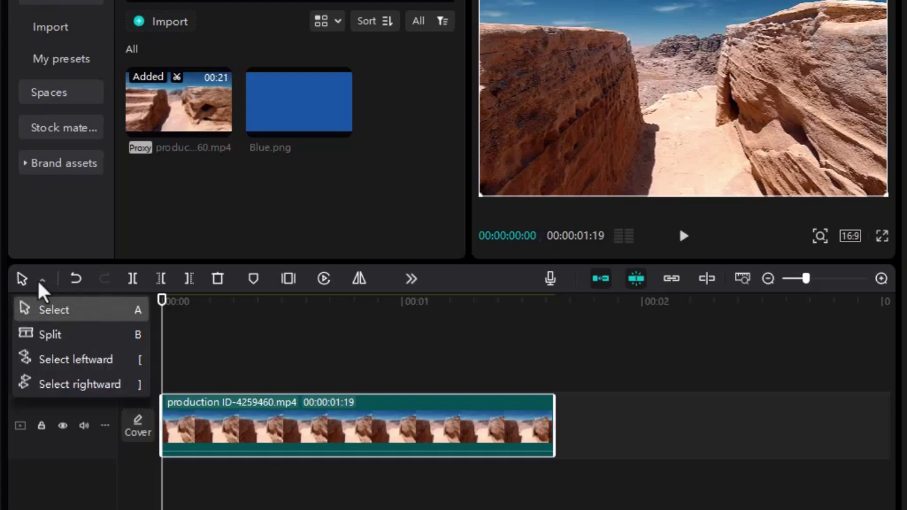
click(55, 336)
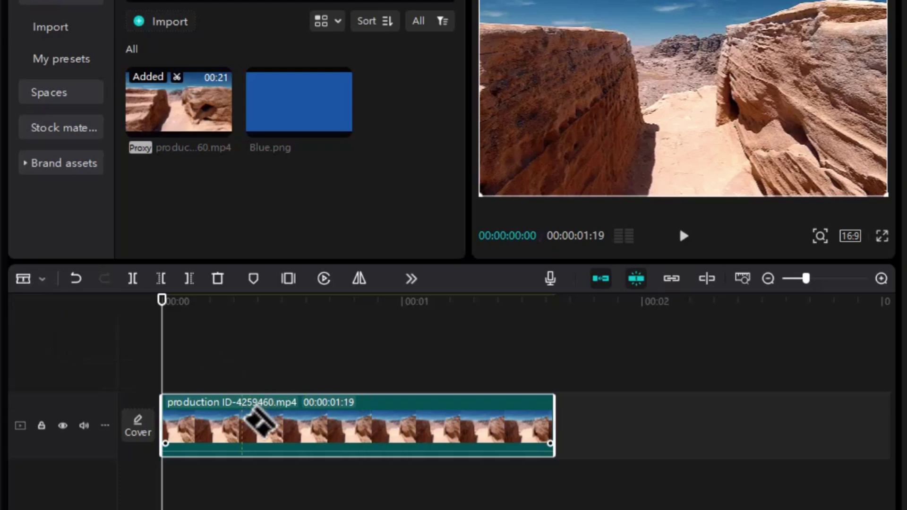
click(241, 423)
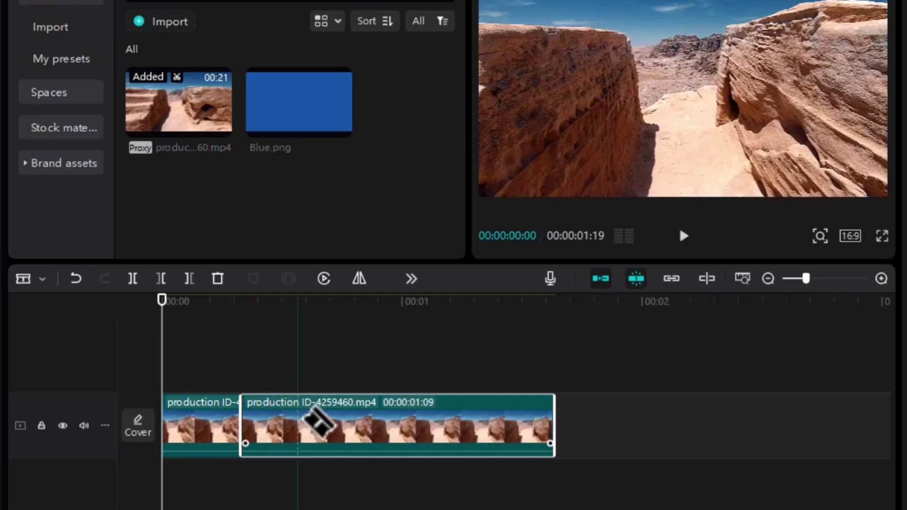
click(298, 423)
Undo both cuts so the canyon clip is whole again.
ctrl+scroll(260, 424, up, 2)
ctrl+scroll(263, 425, up, 2)
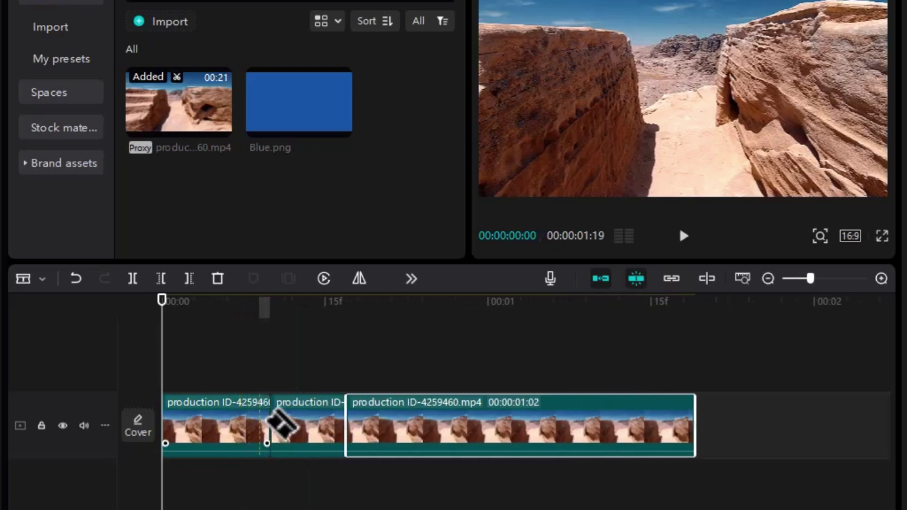
click(293, 315)
key(ctrl+z)
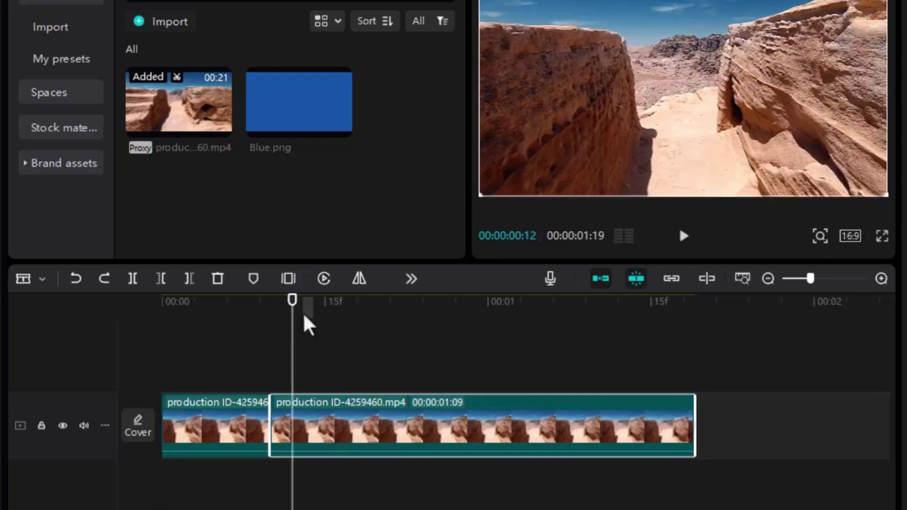
key(ctrl+z)
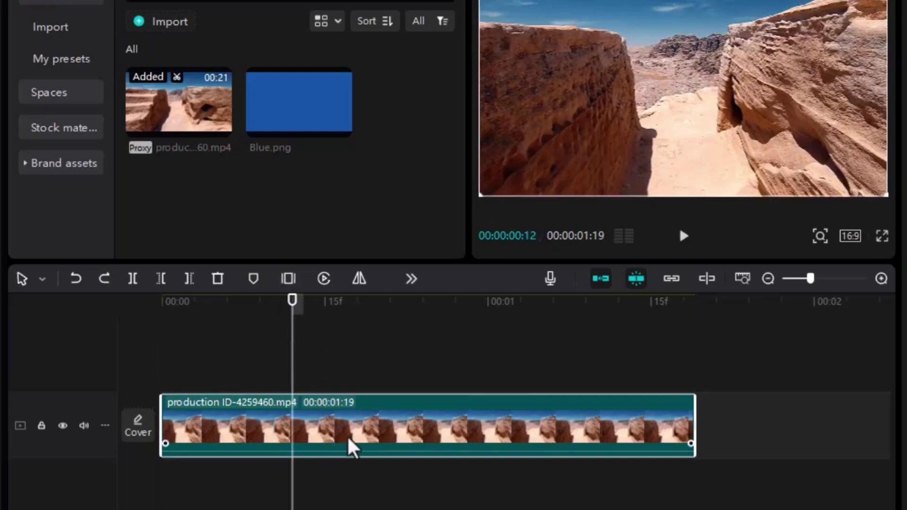
Split at 15 frames and move the 00:00:01:04 remainder to a new track at 0:00.
drag(294, 321, 325, 319)
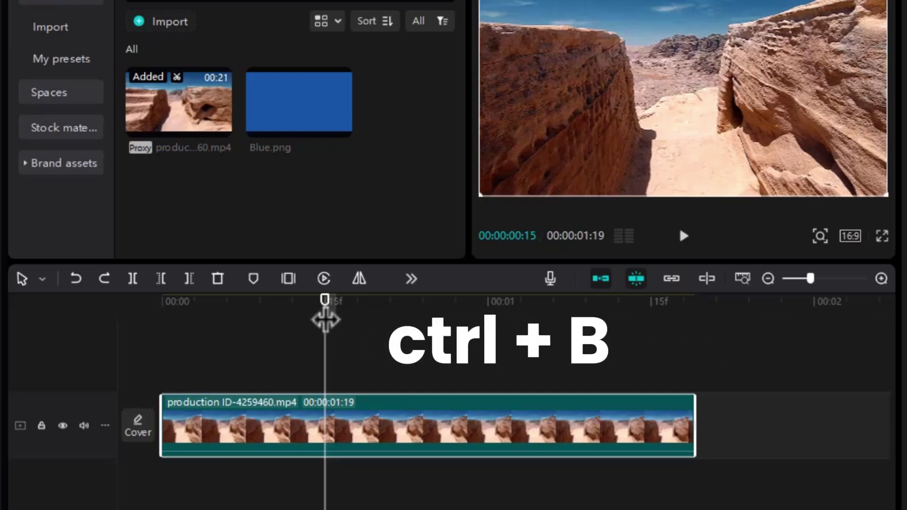
key(ctrl+b)
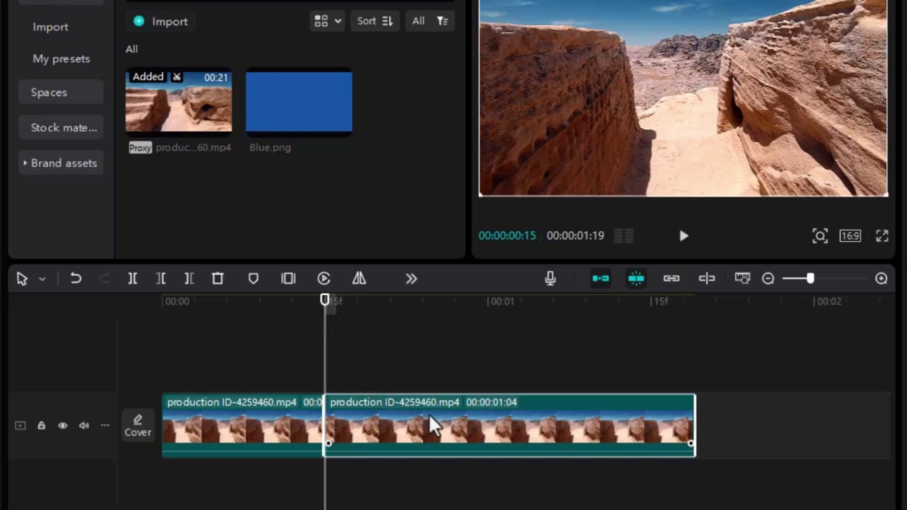
click(425, 307)
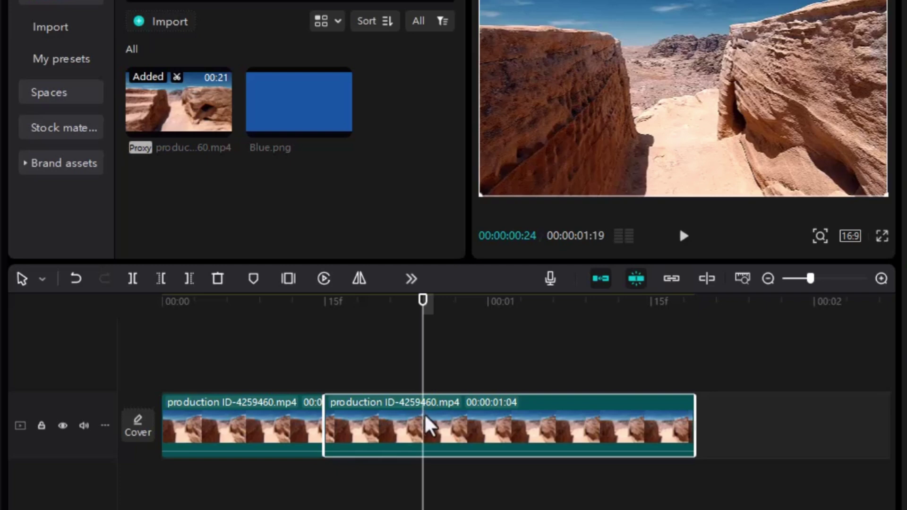
drag(397, 427, 217, 380)
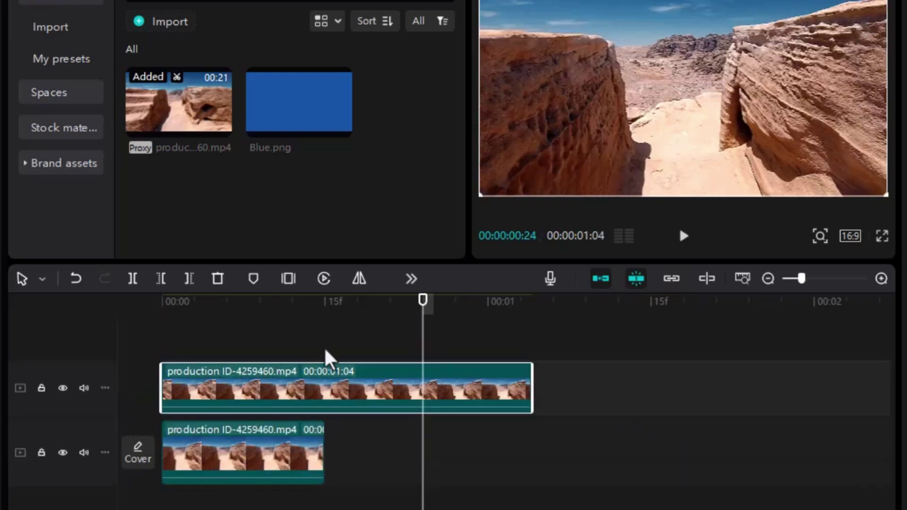
drag(334, 308, 324, 326)
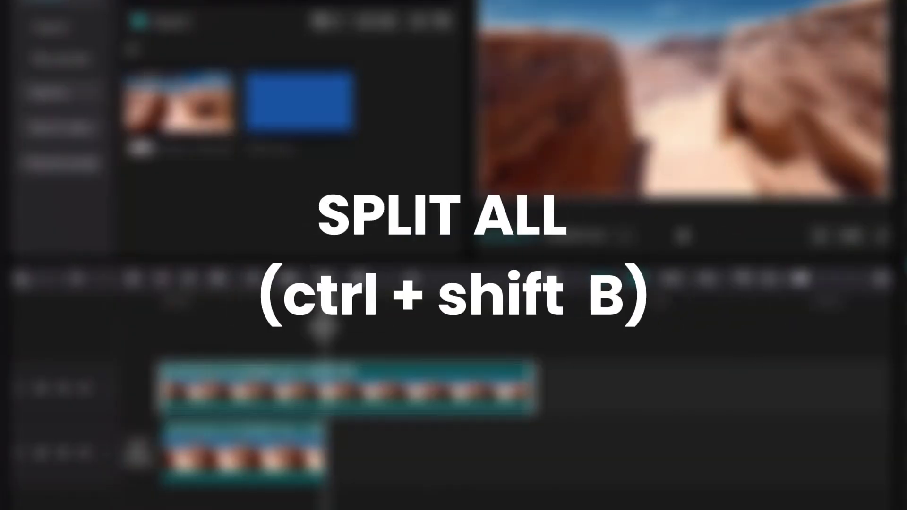
Align the 19-frame top clip to the start, split all tracks at 9 frames, and shift the right-hand pieces later.
drag(329, 373, 181, 373)
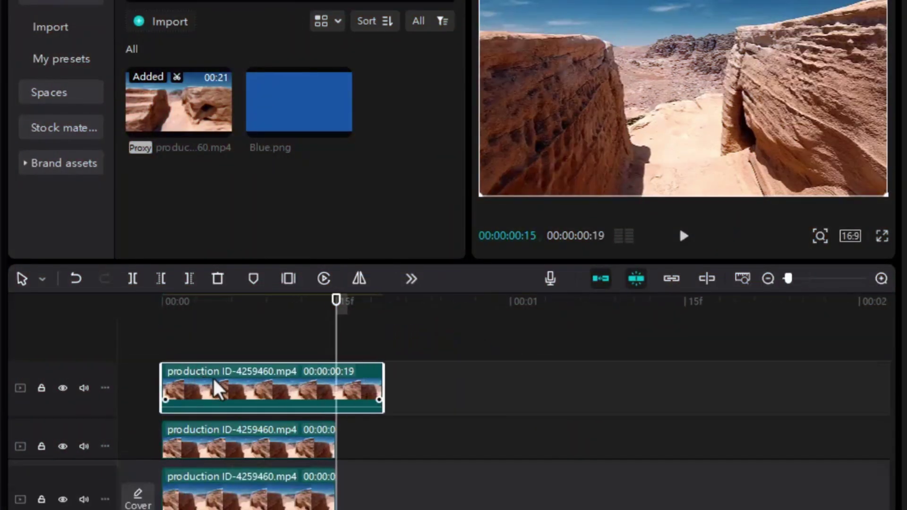
scroll(246, 390, down, 1)
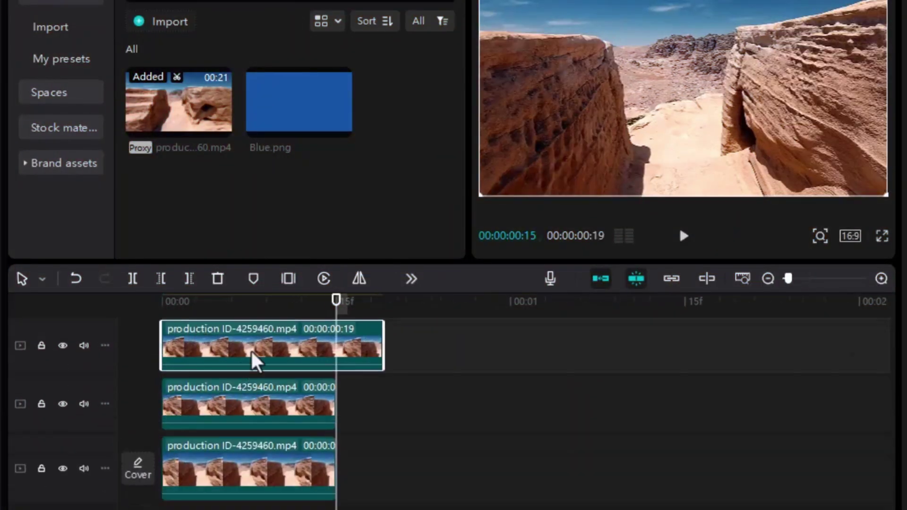
click(266, 306)
scroll(267, 322, up, 2)
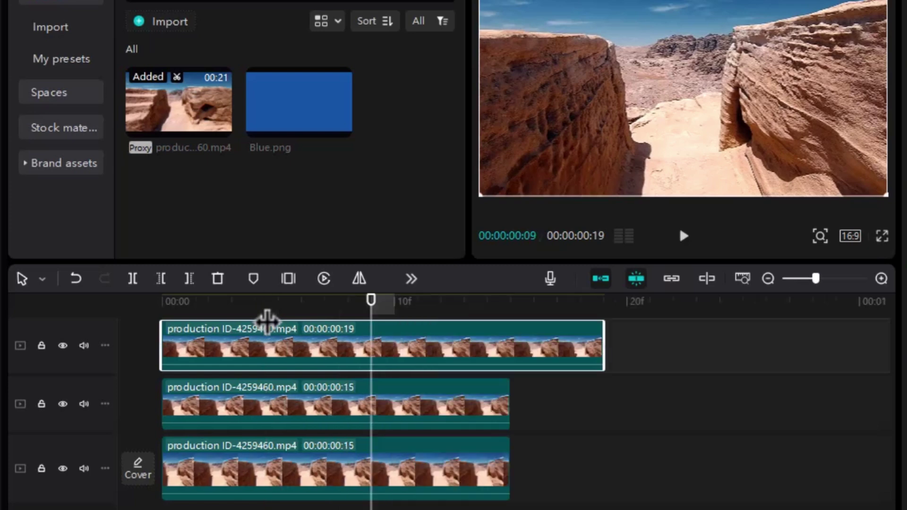
scroll(267, 323, up, 2)
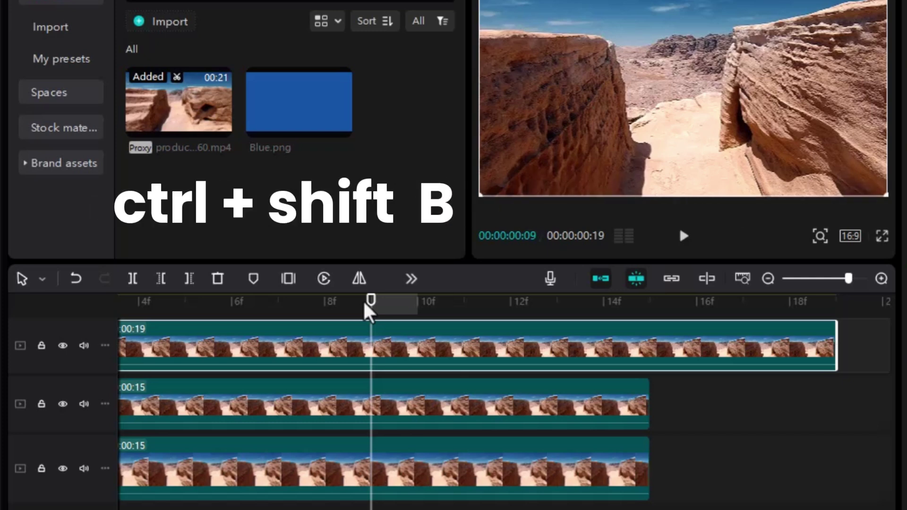
key(ctrl+shift+b)
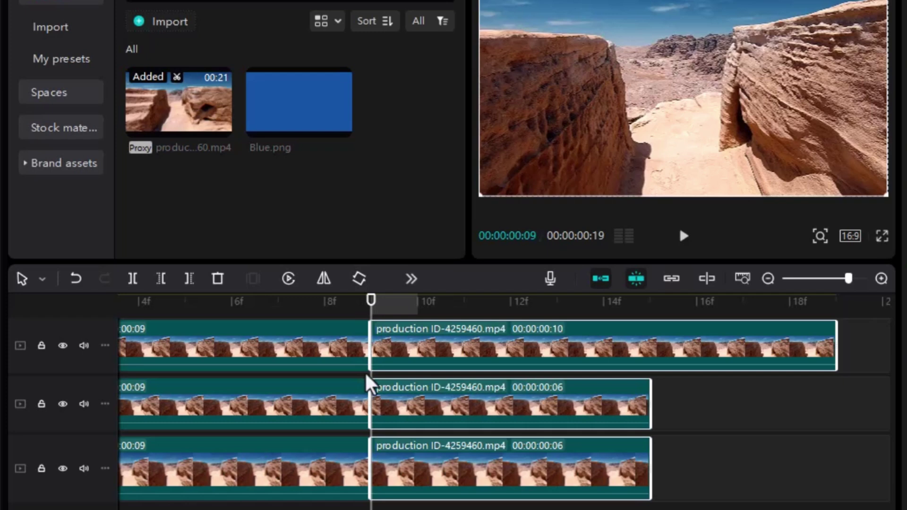
mouse_move(435, 360)
mouse_down()
mouse_move(505, 361)
mouse_move(528, 378)
mouse_up()
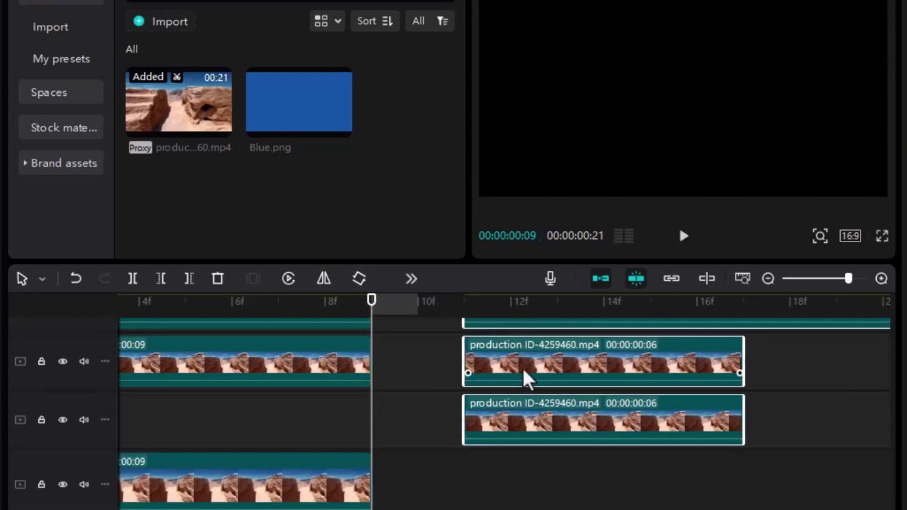
scroll(506, 390, down, 1)
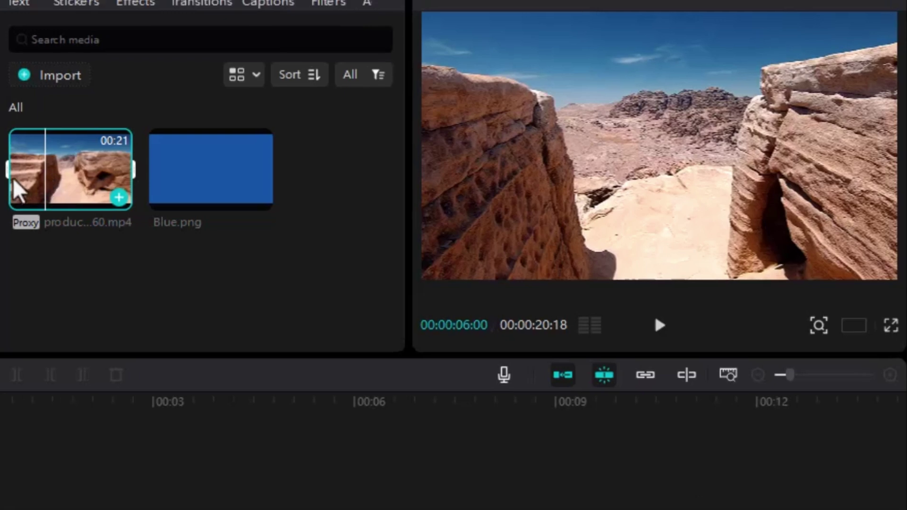
Mark in and out points on the canyon source clip and add the 00:00:05:28 range to the timeline.
key(space)
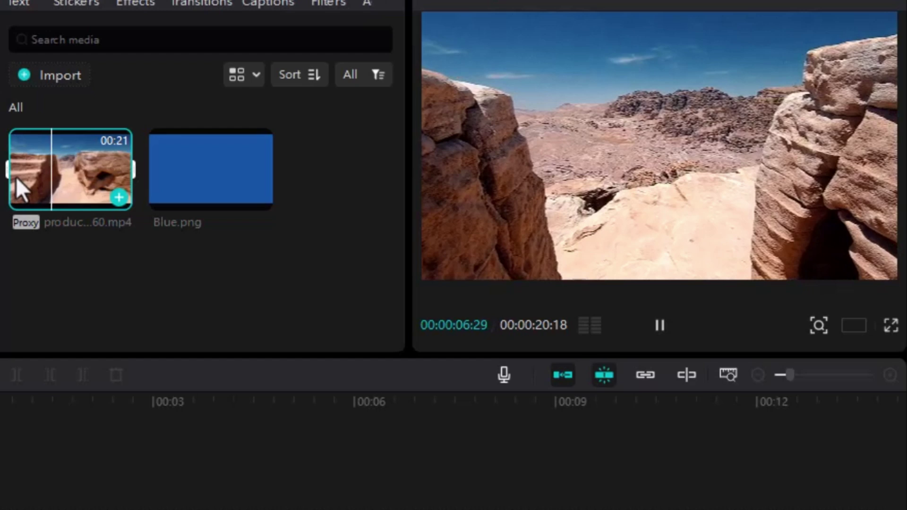
key(space)
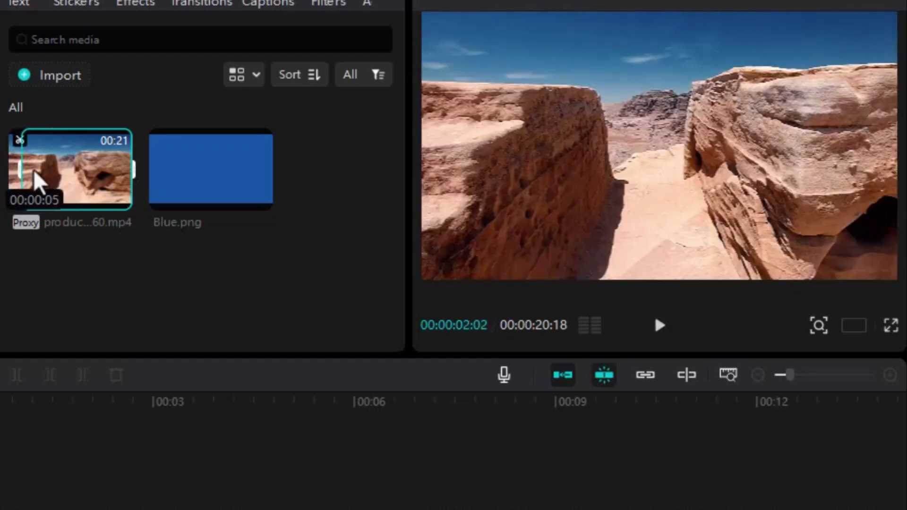
key(i)
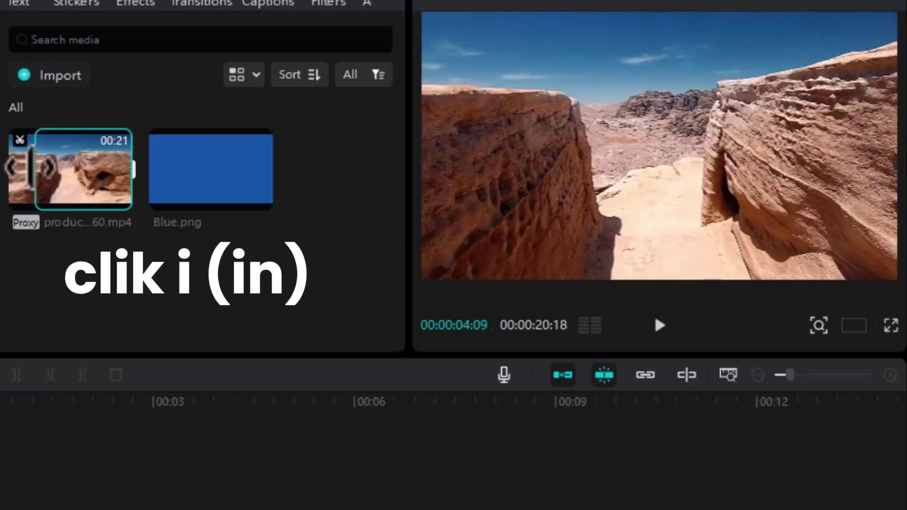
key(space)
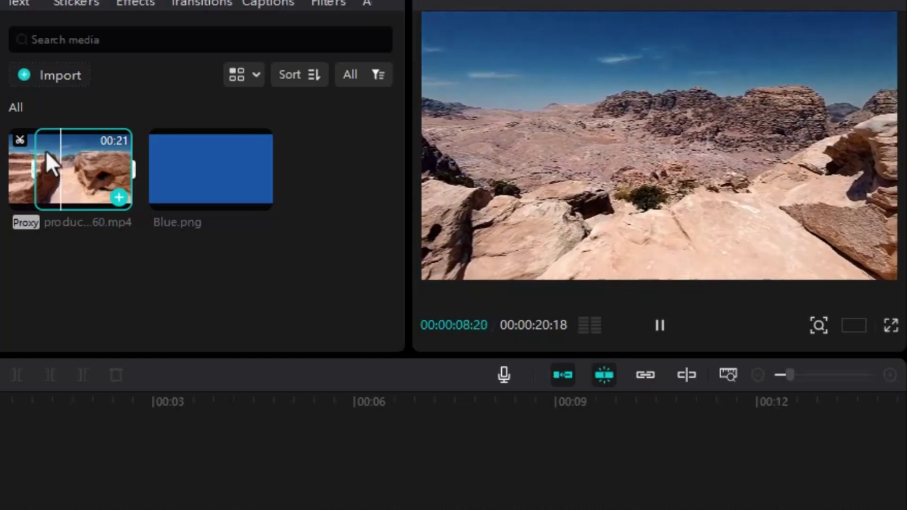
key(space)
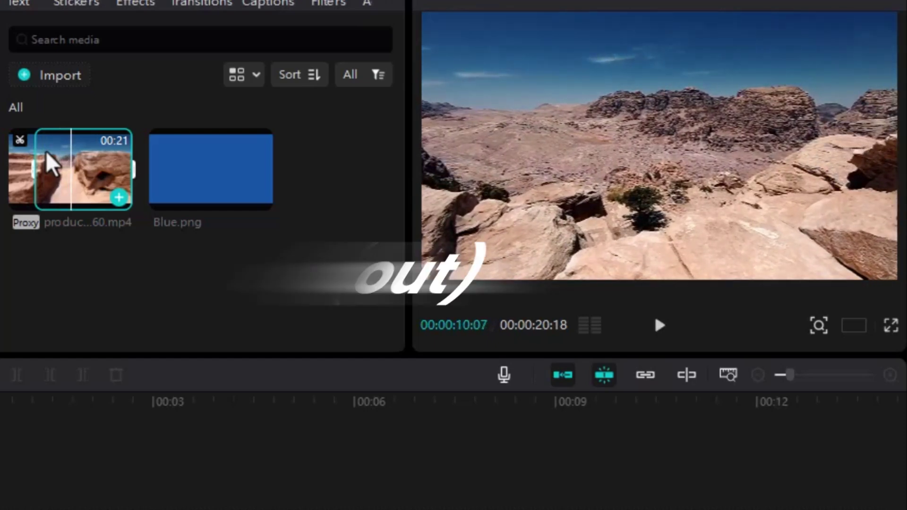
key(o)
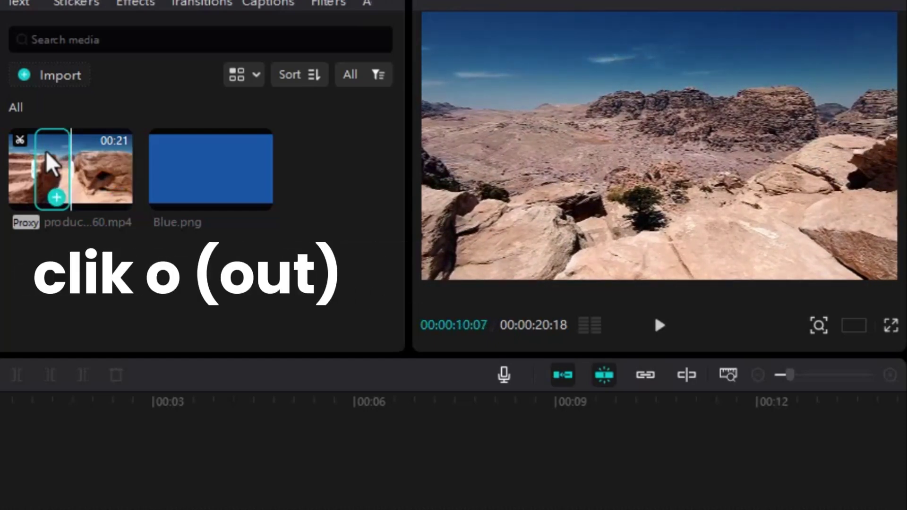
click(56, 197)
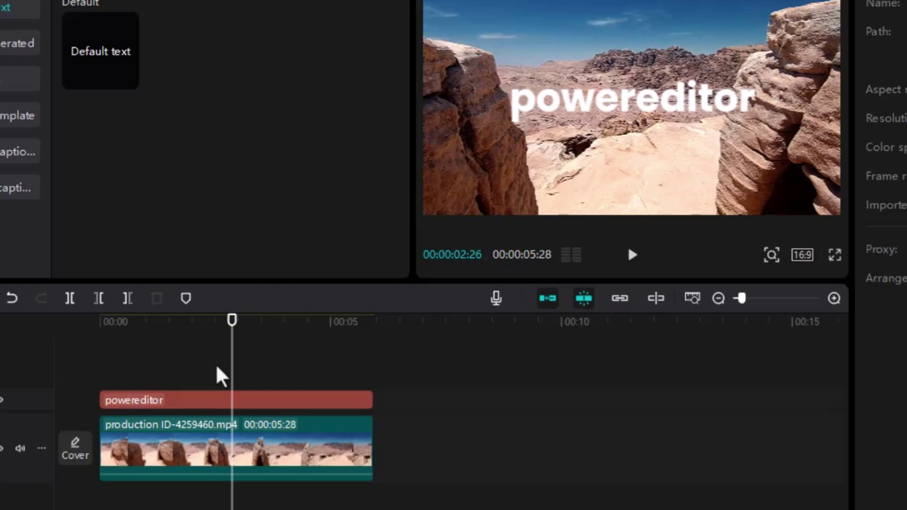
Group the powereditor title and canyon clip with Alt+G, then drag it later on the timeline.
click(189, 406)
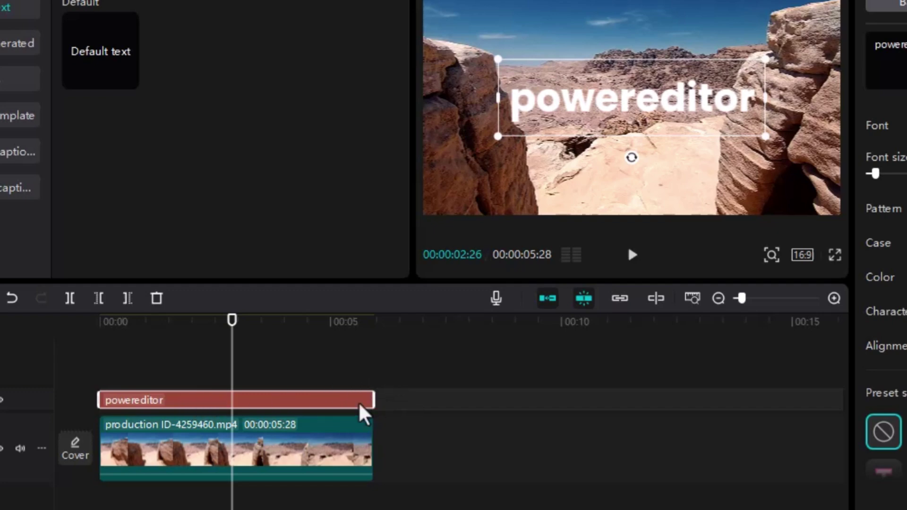
click(311, 474)
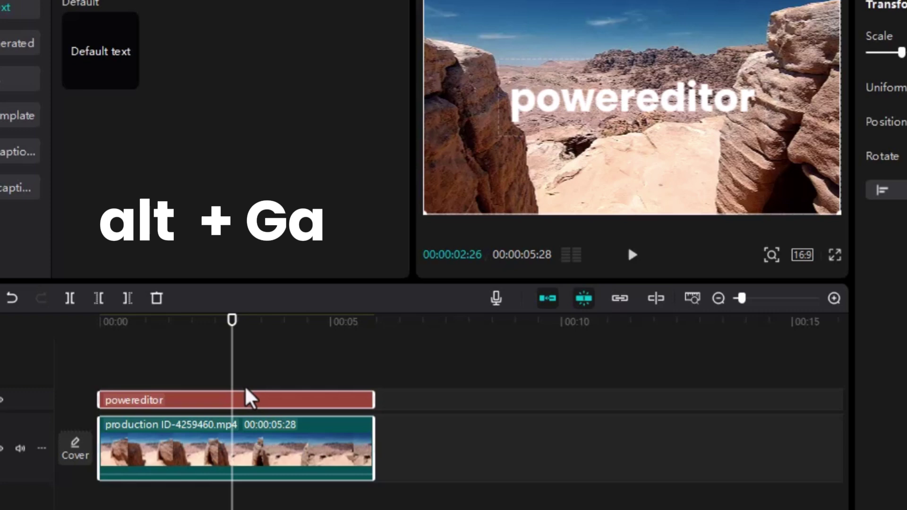
key(alt+g)
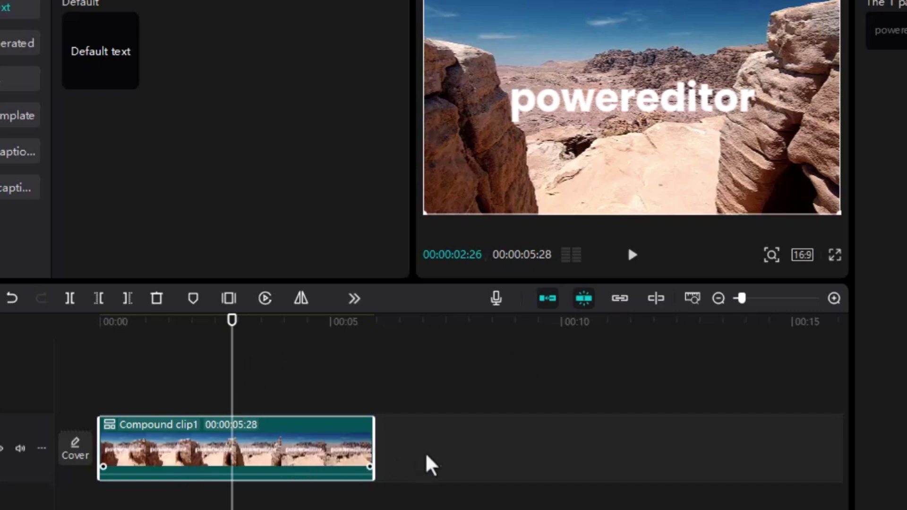
drag(338, 465, 439, 466)
Uncombine, move the powereditor title to about 00:08, and make it Compound clip1 on its own.
key(alt+shift+g)
drag(202, 405, 553, 408)
click(525, 331)
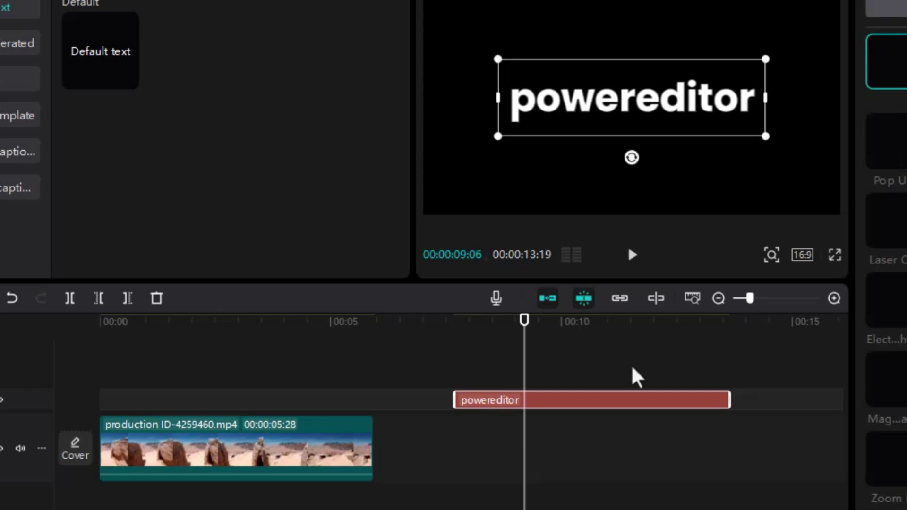
drag(594, 409, 596, 412)
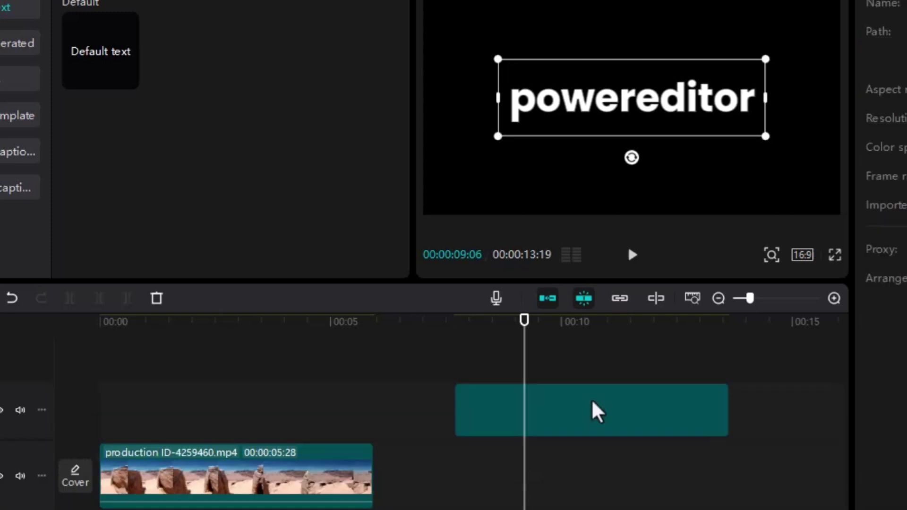
click(558, 339)
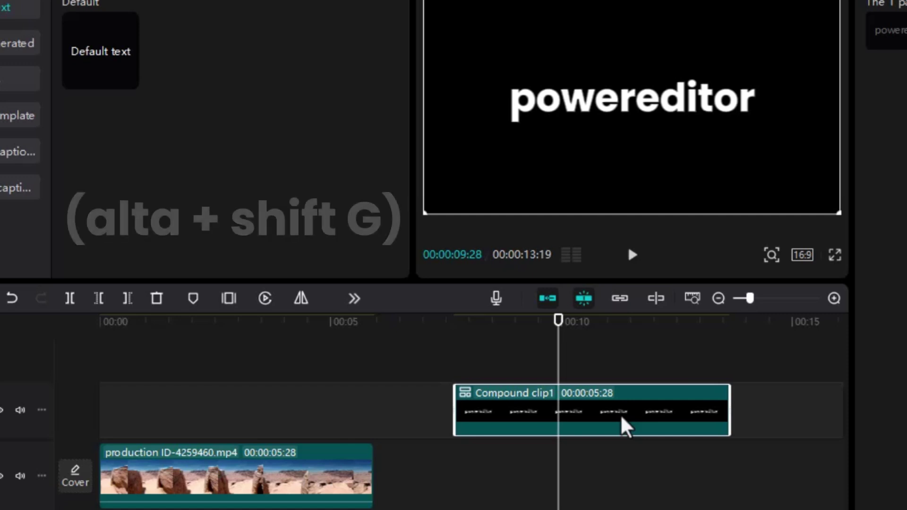
Uncombine Compound clip1 back to text and delete the powereditor title.
key(alt+shift+g)
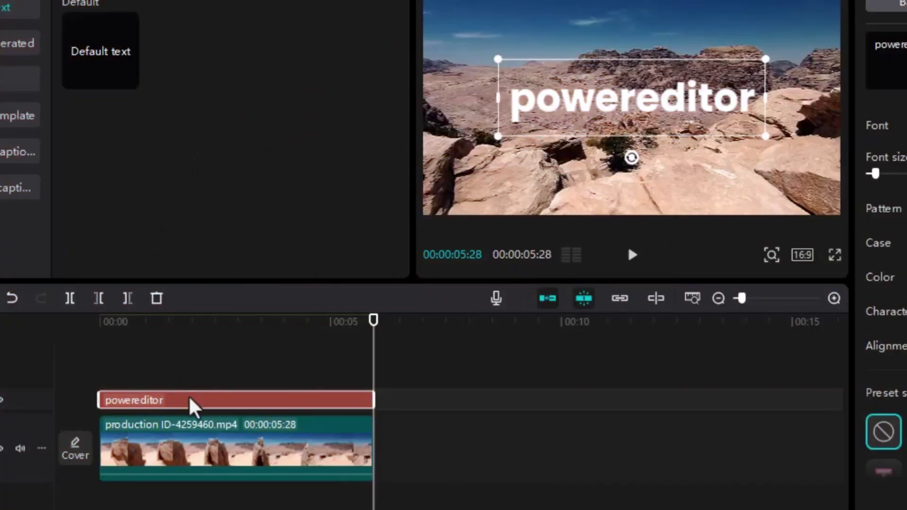
key(Delete)
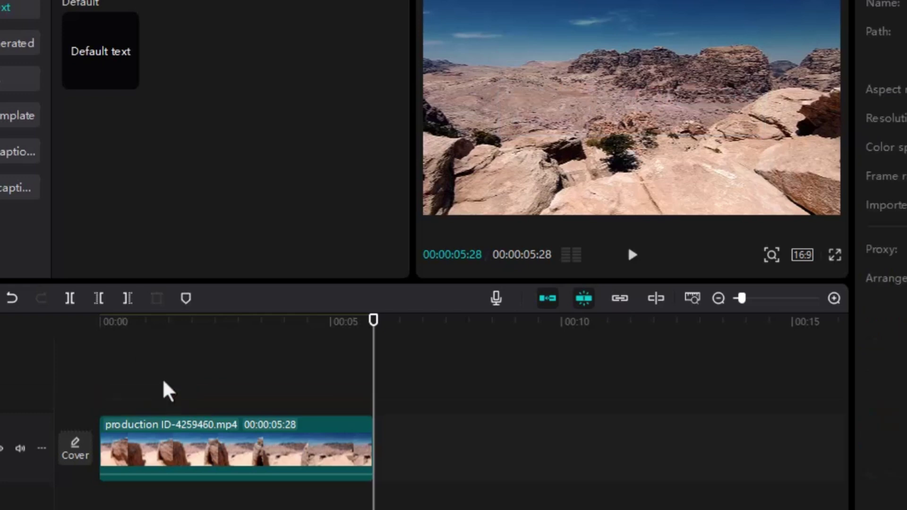
Place Blue.png above the canyon clip and drag it down to Y -2160 at 00:00:00:09.
click(14, 3)
mouse_move(263, 134)
mouse_down()
mouse_move(232, 312)
mouse_move(99, 401)
mouse_up()
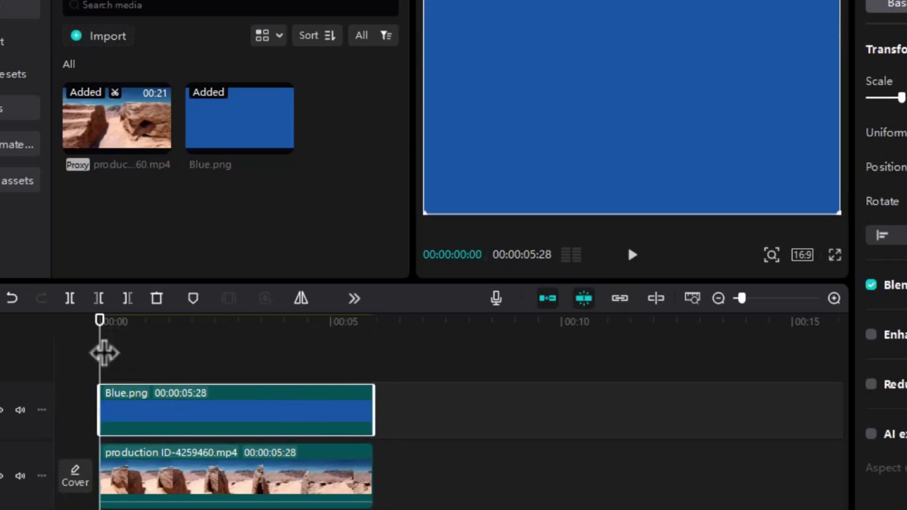
scroll(104, 353, up, 2)
scroll(104, 353, up, 2)
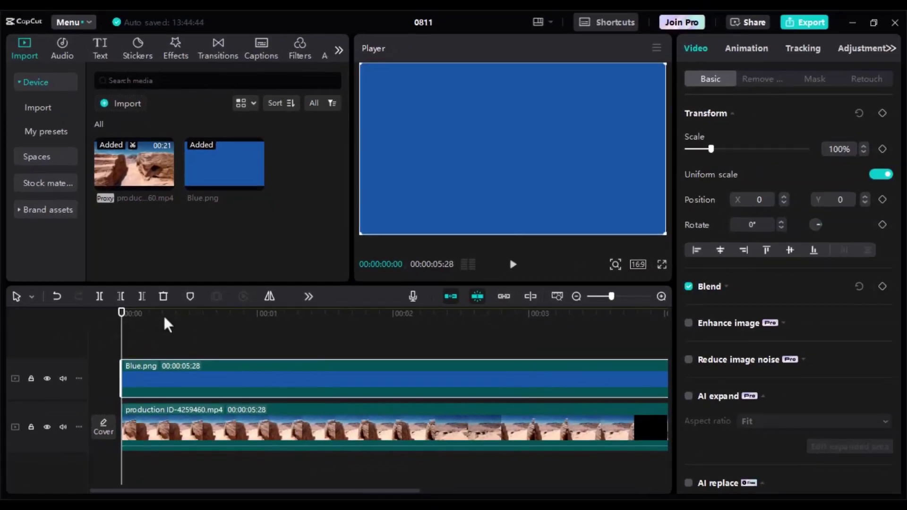
click(163, 316)
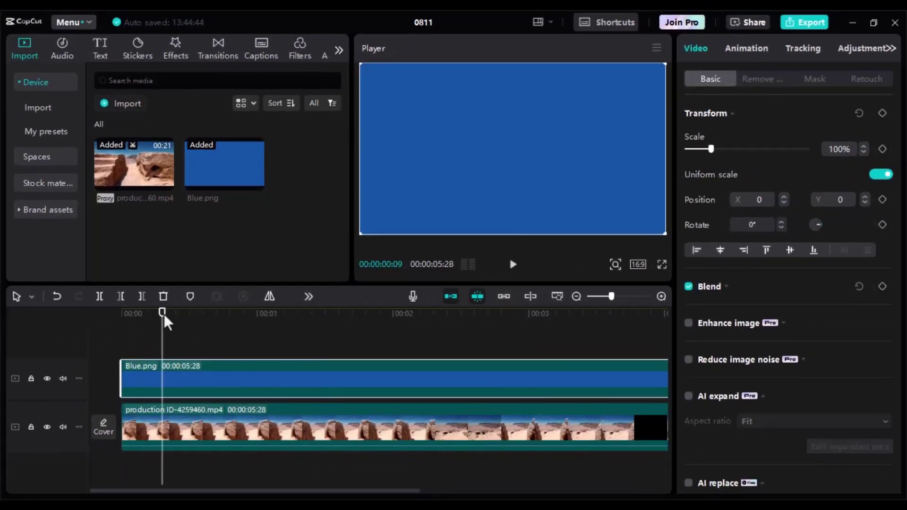
drag(474, 168, 477, 299)
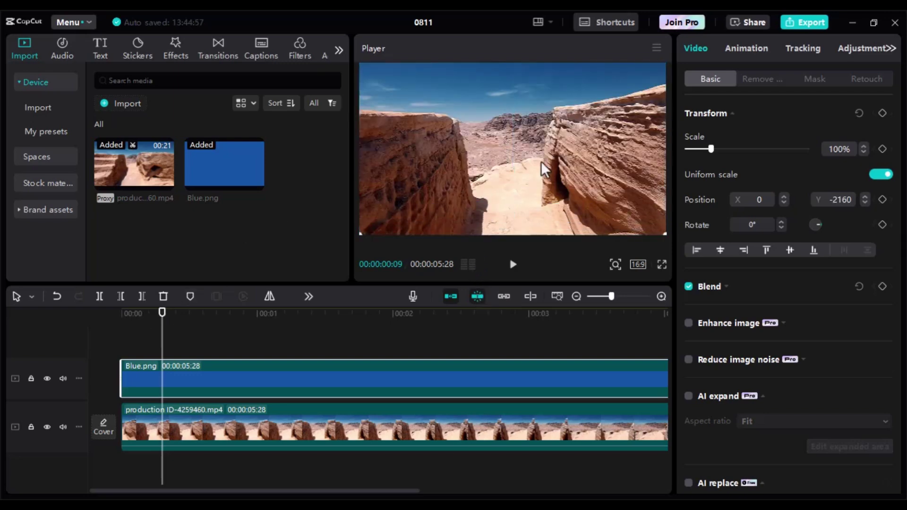
Keyframe Blue.png's position at 00:09, then raise it to Y 0 at about 00:01:06.
click(883, 115)
click(286, 320)
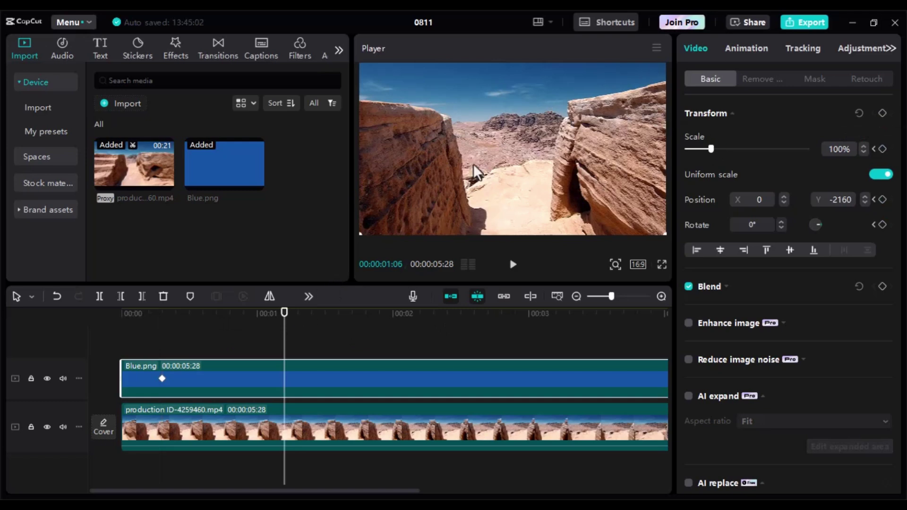
scroll(476, 172, down, 2)
drag(495, 226, 492, 100)
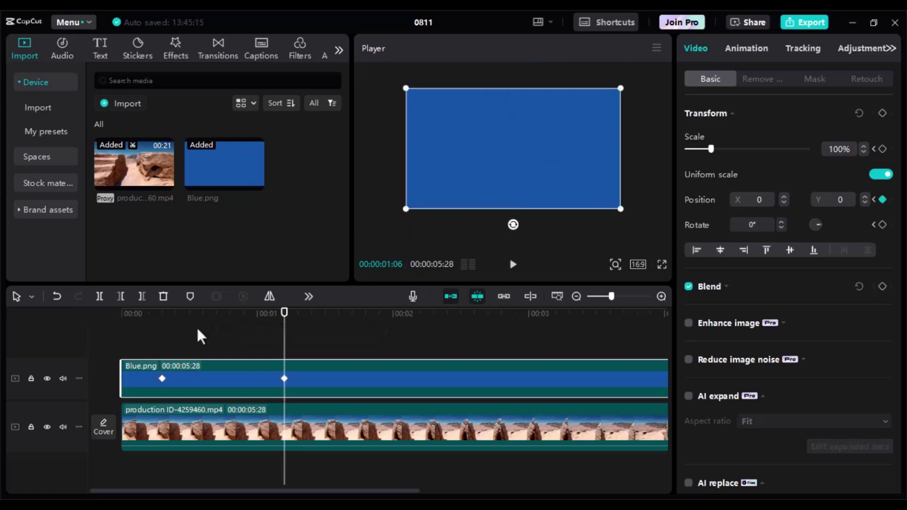
Play back the blue slide-in and return the playhead to the 00:09 keyframe.
click(148, 317)
key(space)
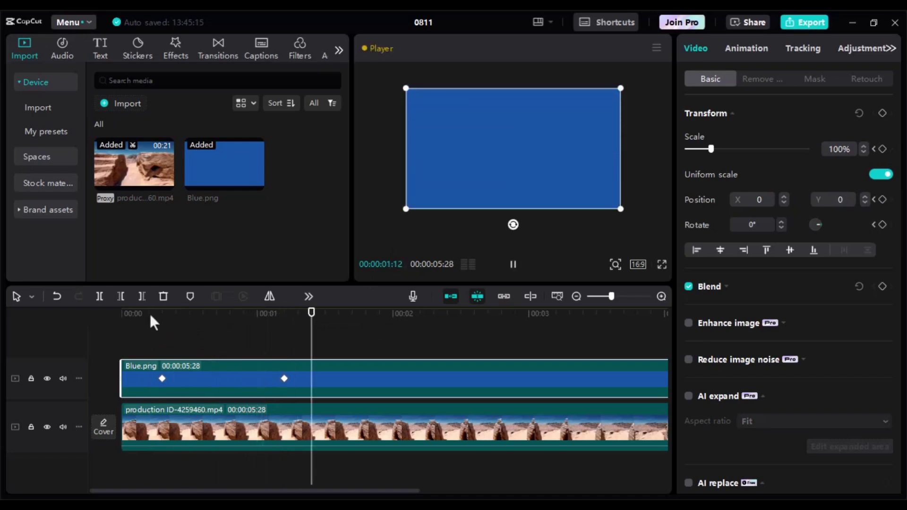
key(space)
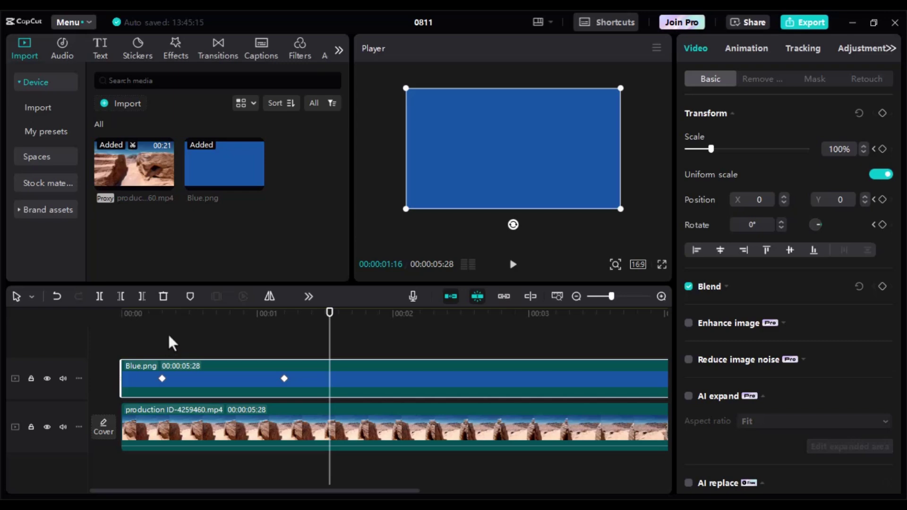
click(162, 315)
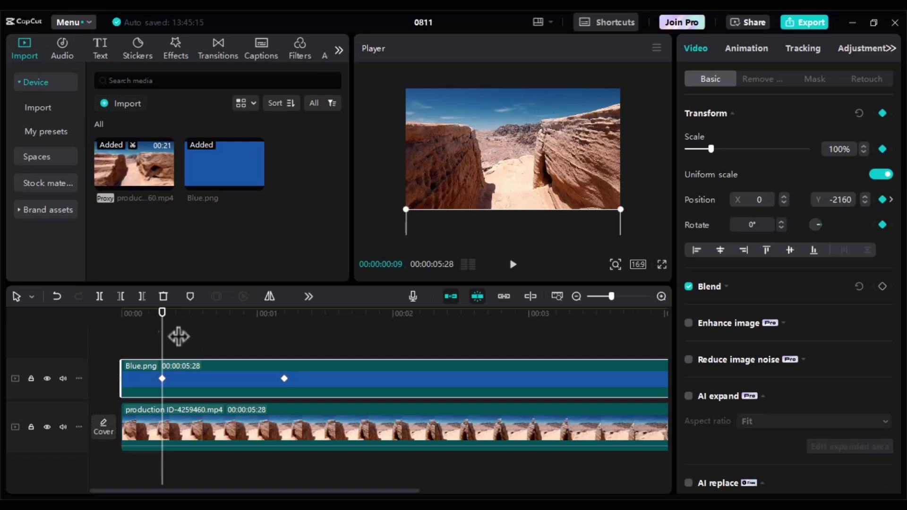
key(alt+k)
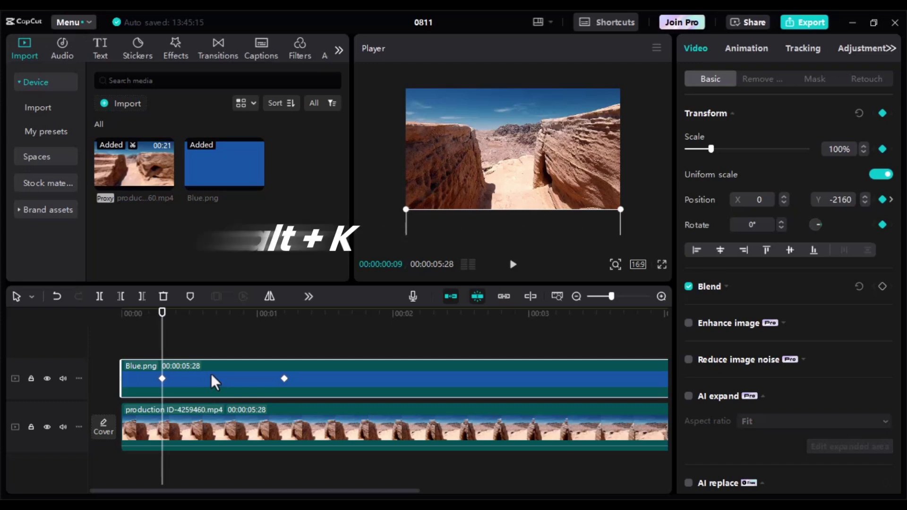
click(186, 362)
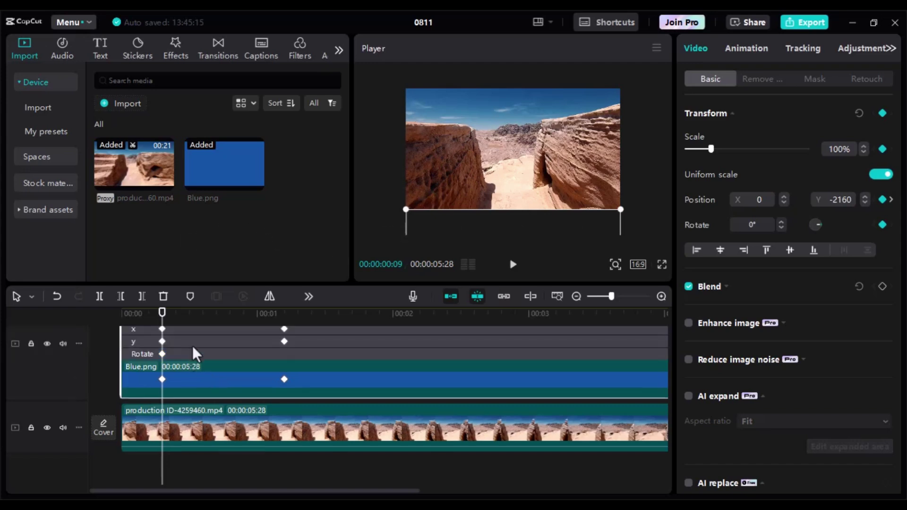
scroll(229, 378, up, 2)
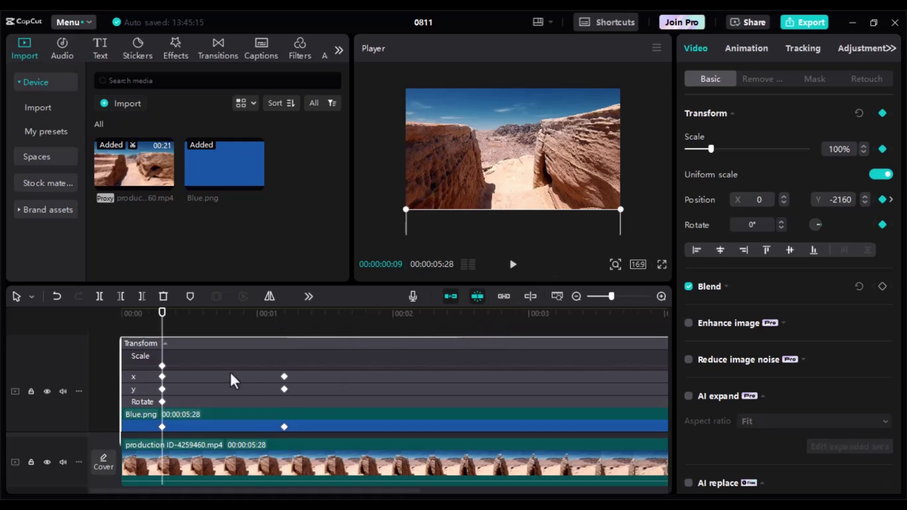
scroll(233, 378, down, 1)
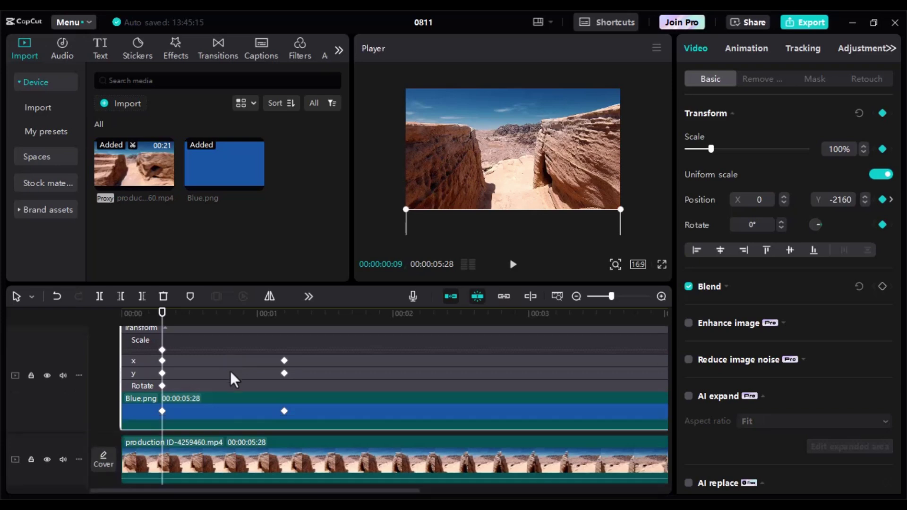
ctrl+scroll(236, 383, down, 1)
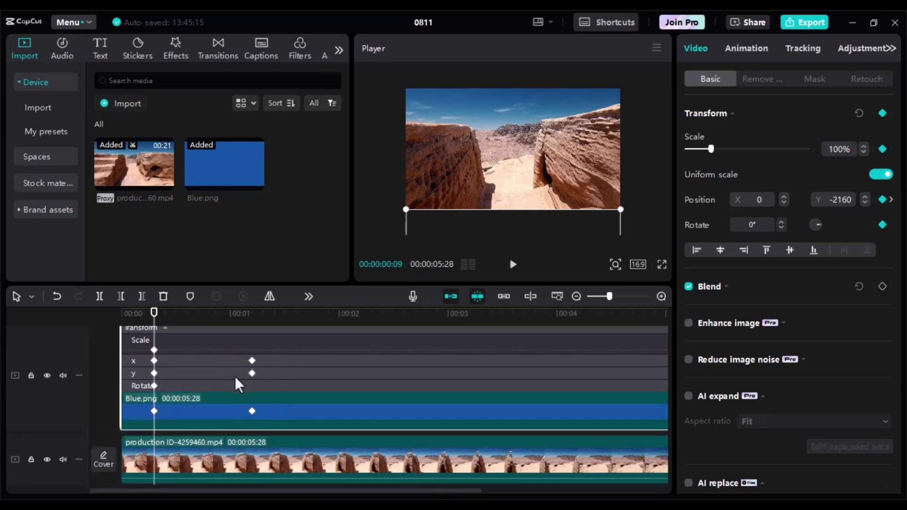
ctrl+scroll(237, 383, down, 1)
ctrl+scroll(237, 379, down, 1)
ctrl+scroll(233, 376, down, 1)
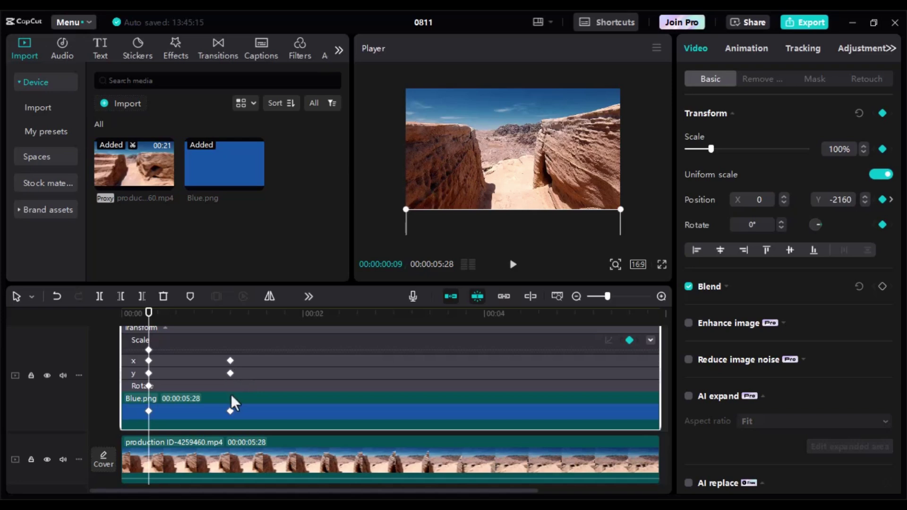
scroll(405, 368, up, 1)
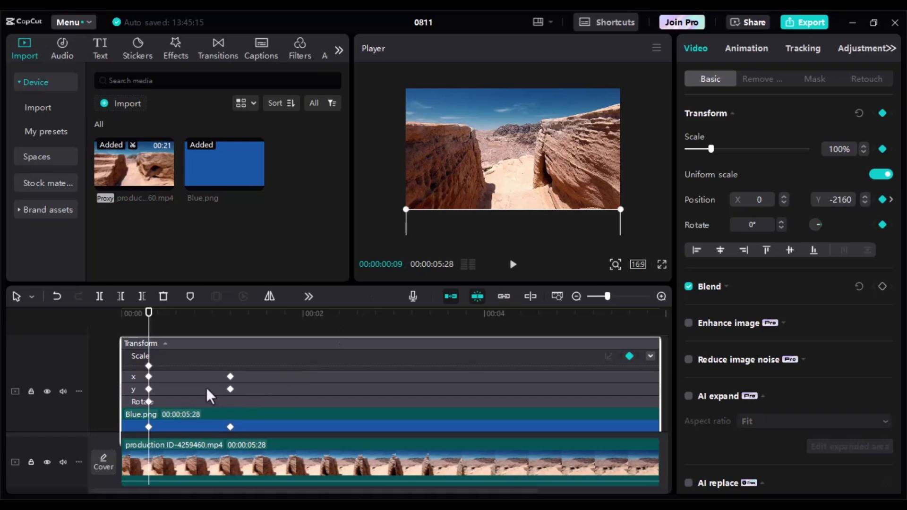
Open the y-position curve and give the first keyframe an Auto ease, adjusting its handle.
click(649, 395)
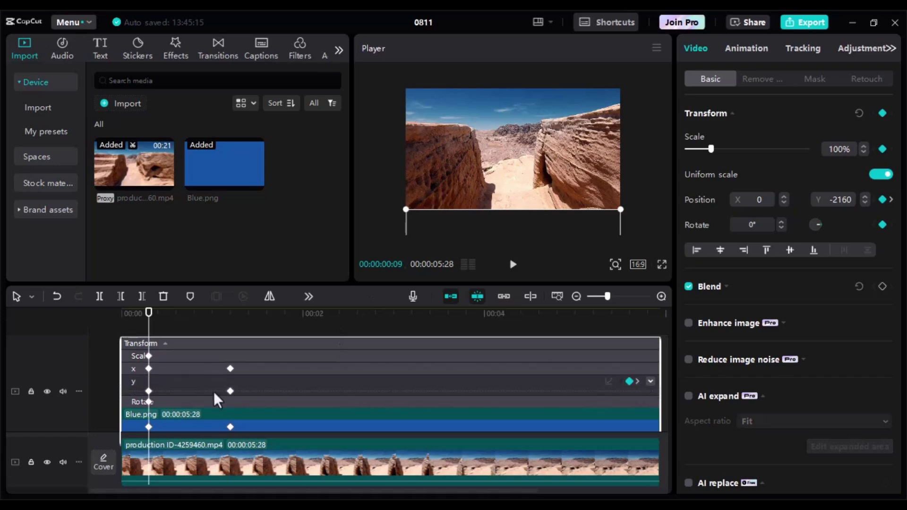
scroll(151, 399, up, 1)
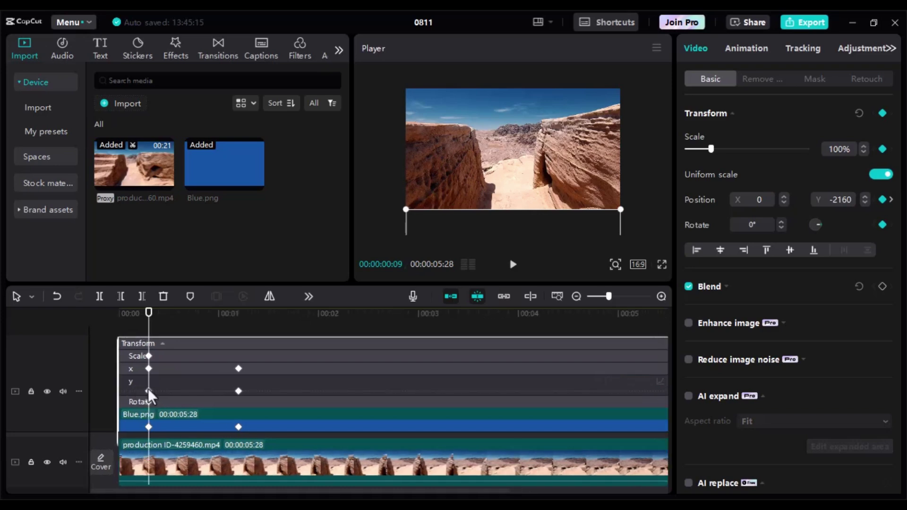
click(149, 391)
scroll(368, 381, down, 1)
scroll(401, 378, down, 2)
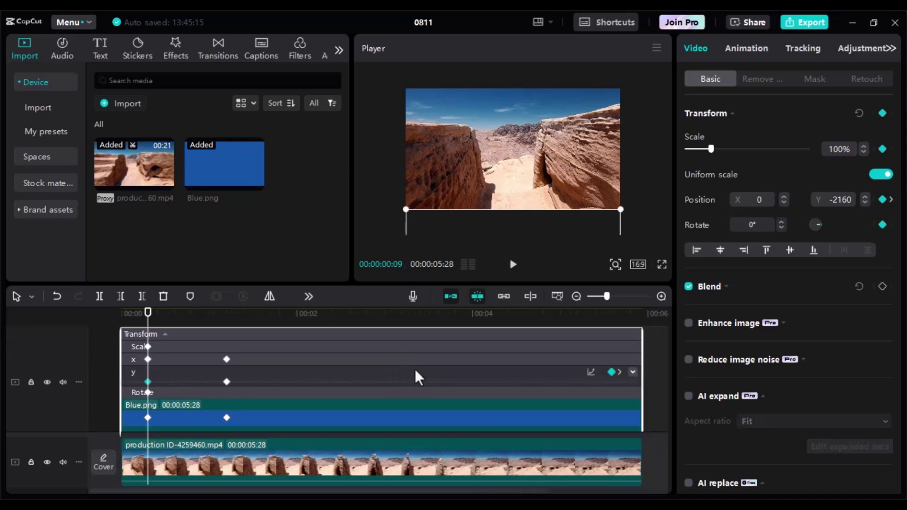
click(633, 372)
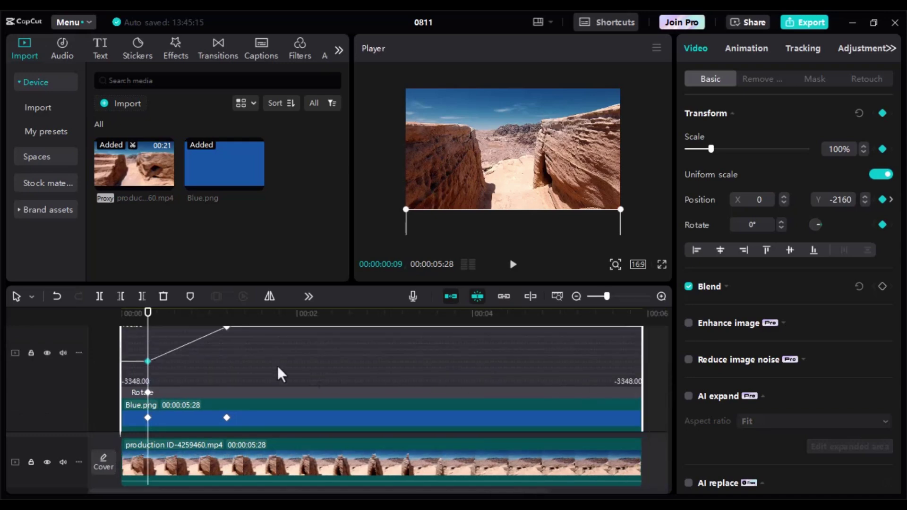
scroll(241, 364, up, 1)
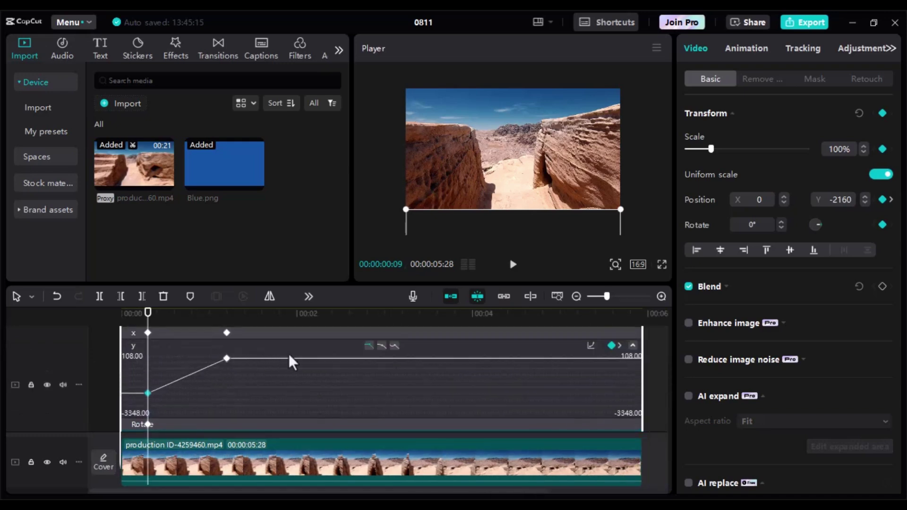
click(382, 346)
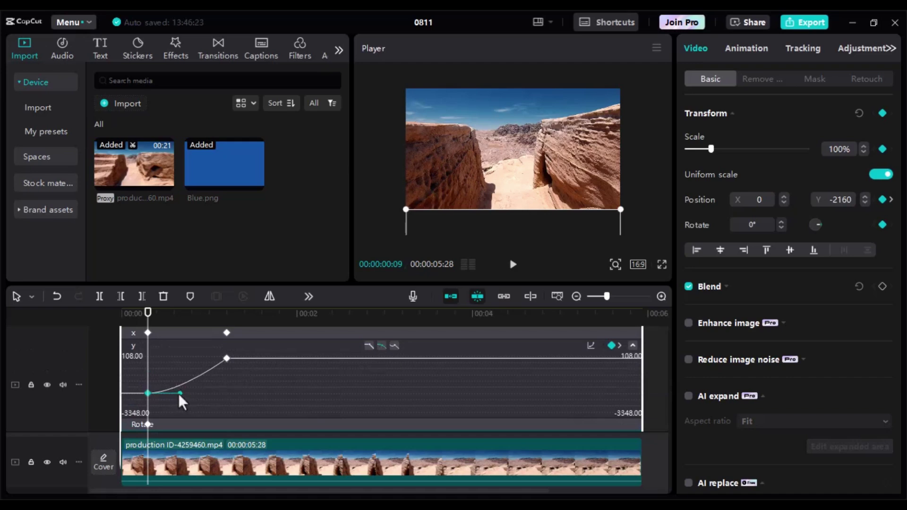
mouse_move(184, 393)
drag(190, 394, 195, 391)
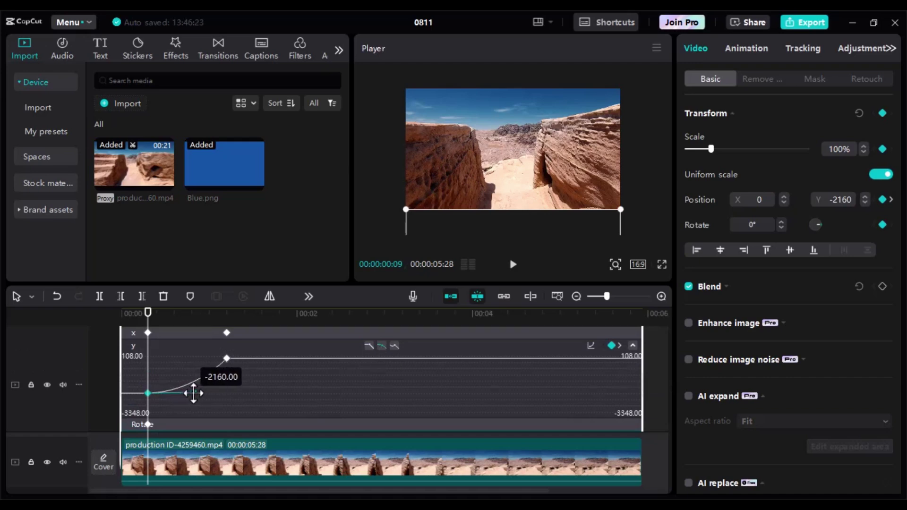
Apply an Auto ease to the second y keyframe and lengthen its incoming handle.
click(227, 314)
click(227, 359)
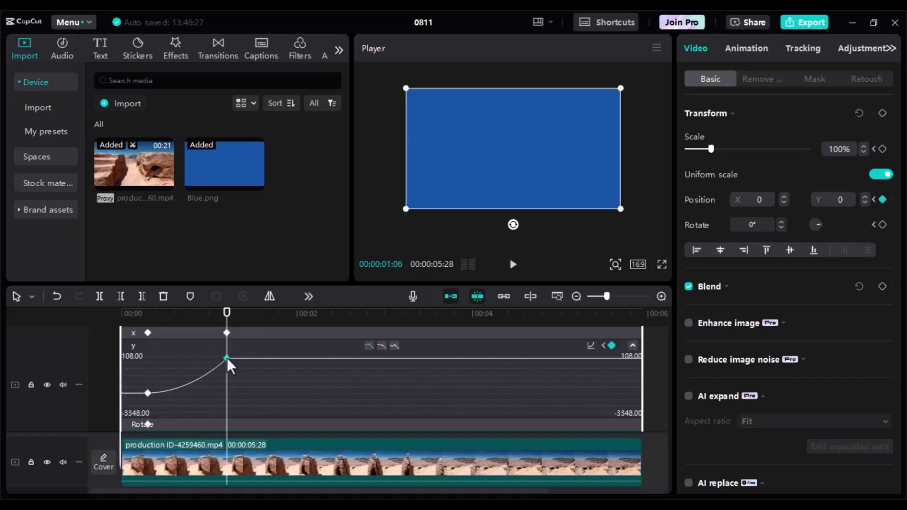
click(381, 347)
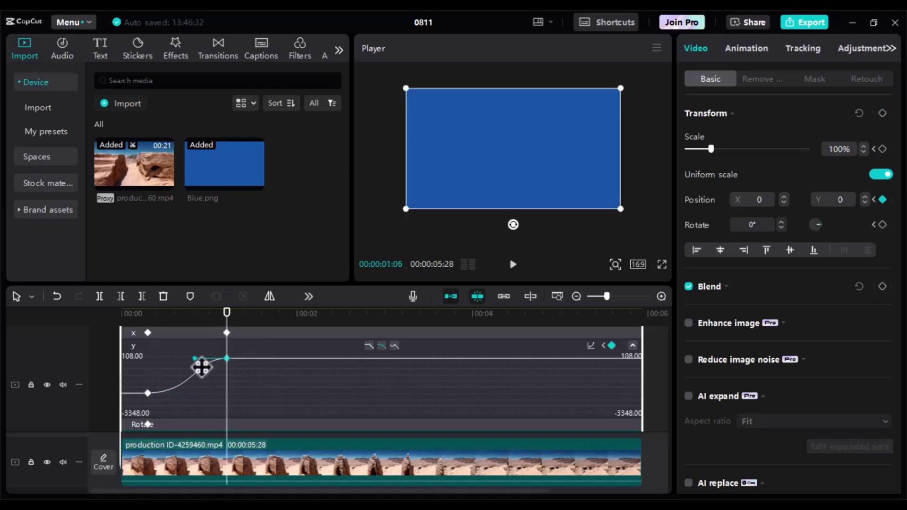
drag(193, 358, 178, 358)
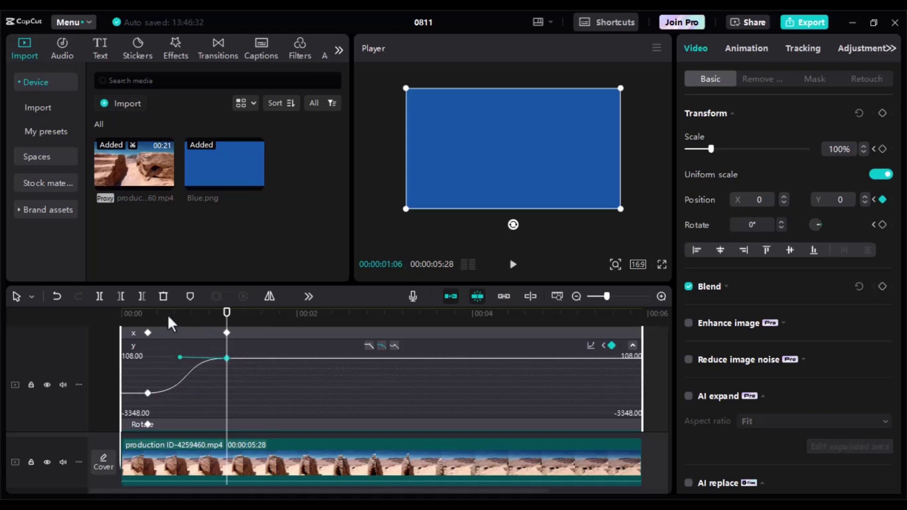
Play the eased slide-in from the clip start, then close the keyframe graph.
drag(168, 314, 114, 331)
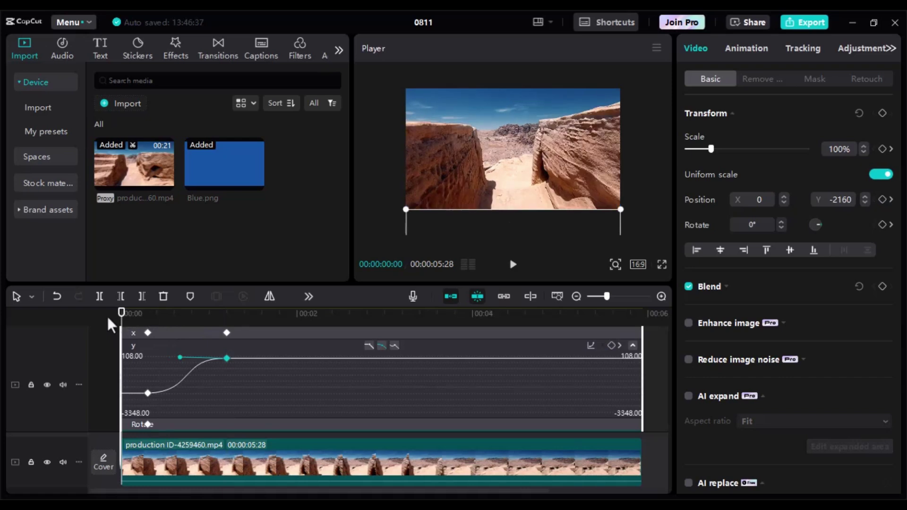
key(space)
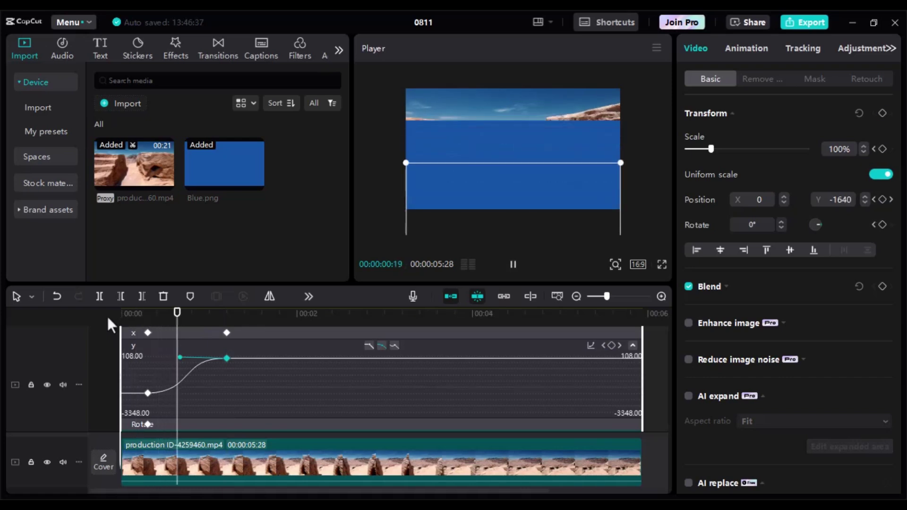
key(space)
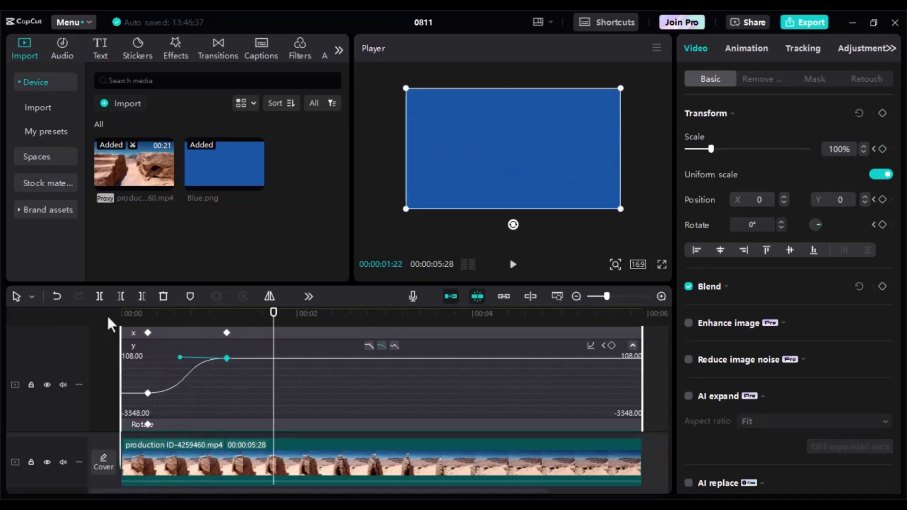
key(alt+k)
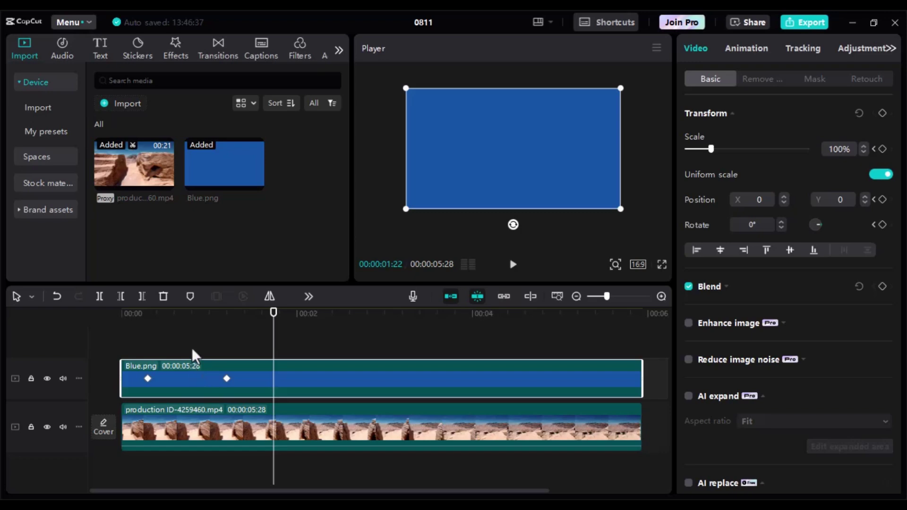
Add a Default text clip above Blue.png and move the playhead to 00:00:02:17.
click(102, 50)
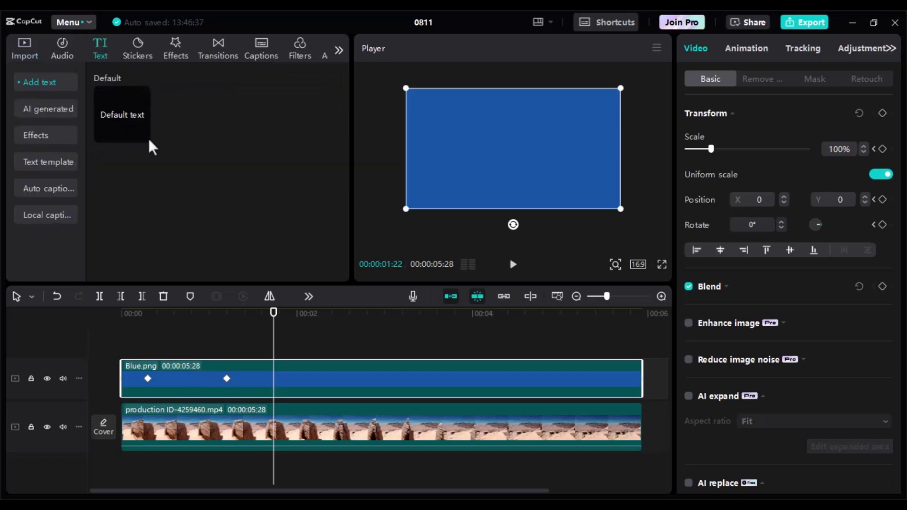
click(144, 136)
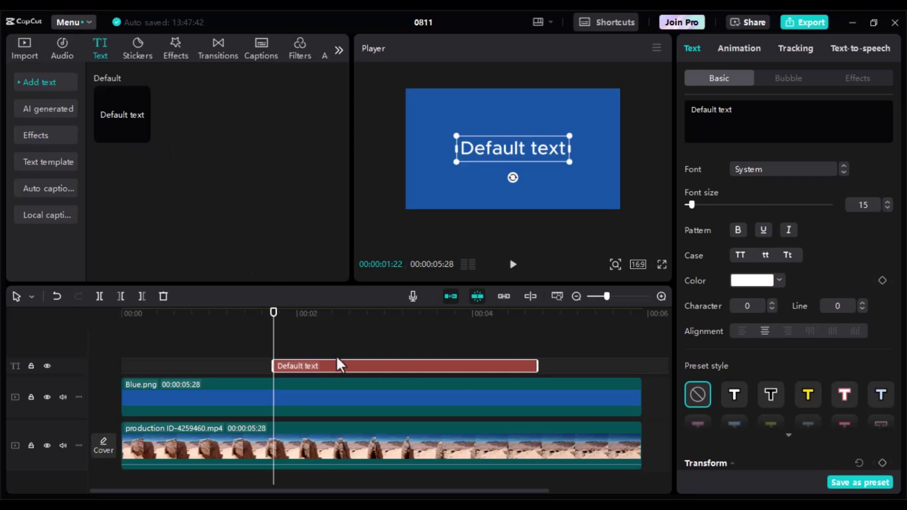
click(347, 326)
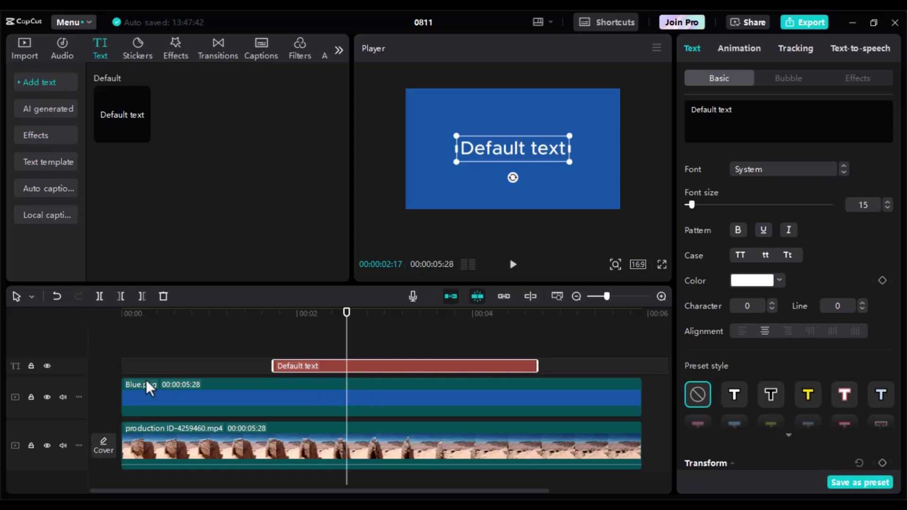
Toggle the Blue.png overlay track off and on, then disable only the Blue.png clip at 00:00:02:20.
click(47, 398)
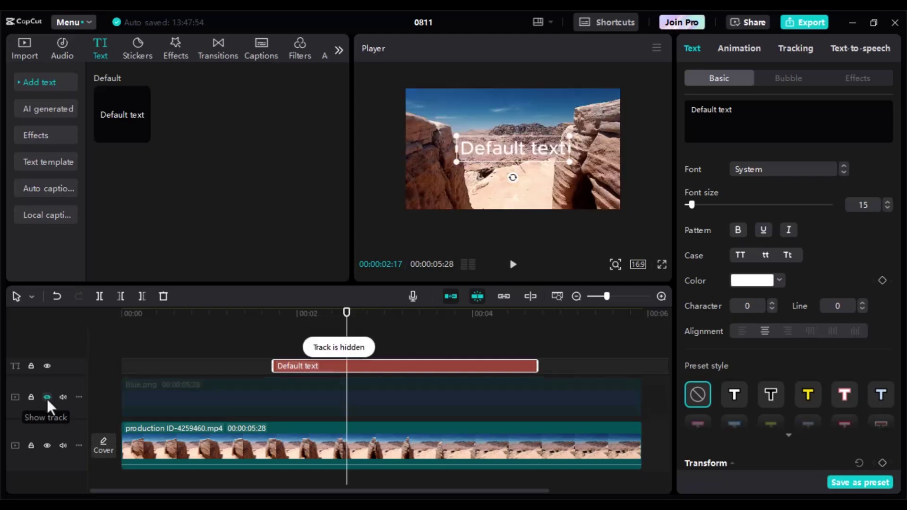
click(47, 398)
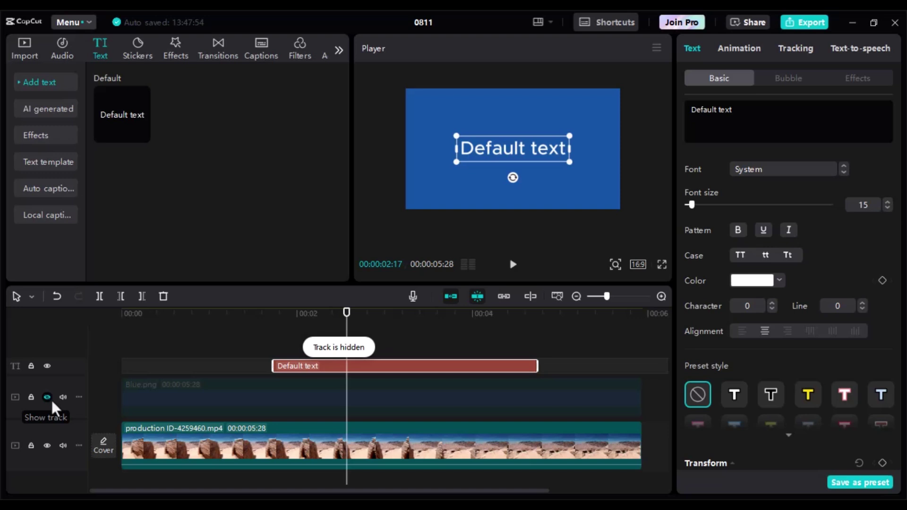
click(355, 314)
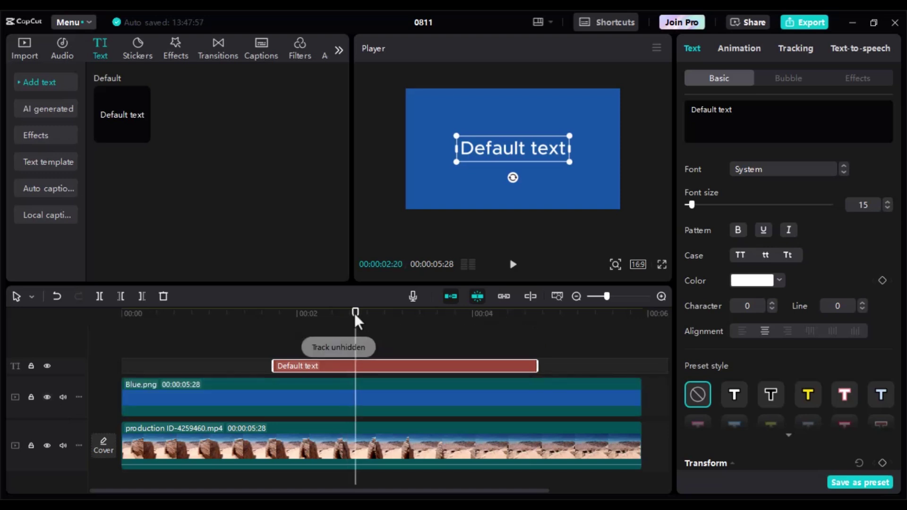
click(360, 394)
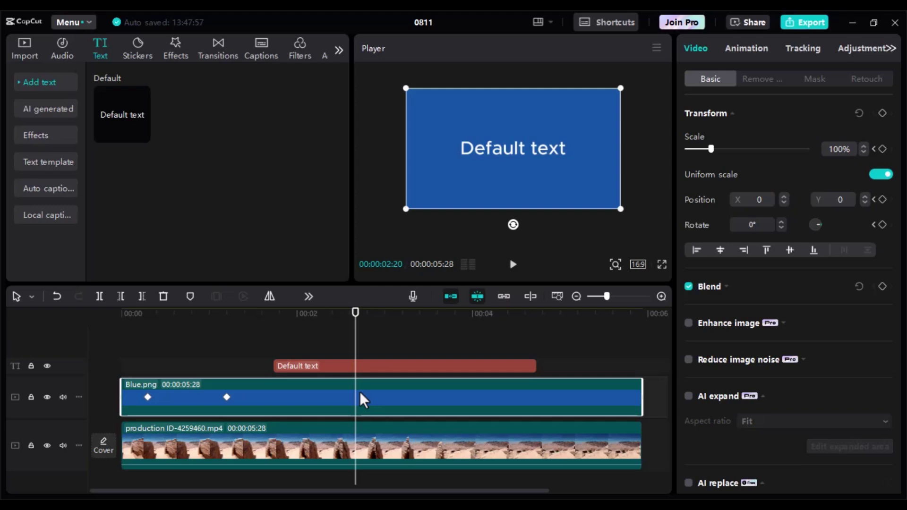
key(v)
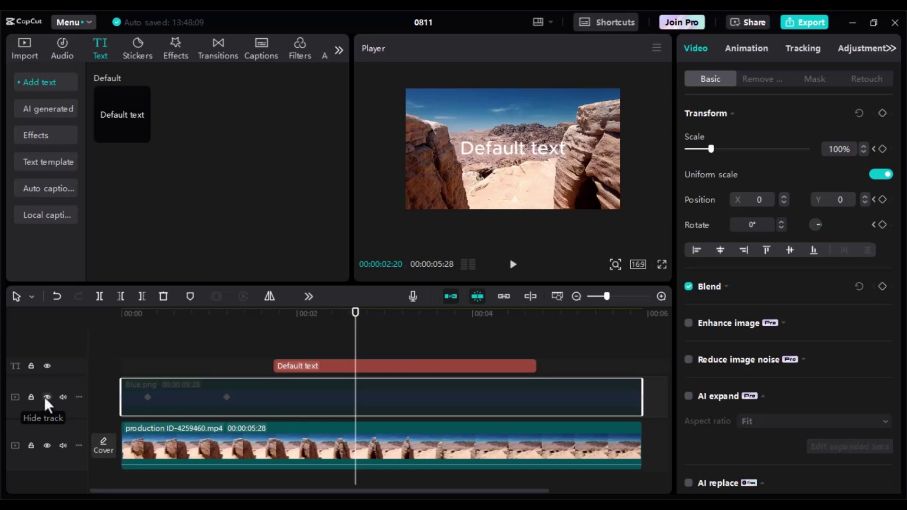
Hide and then unhide the overlay track, and select the blue overlay clip.
click(47, 398)
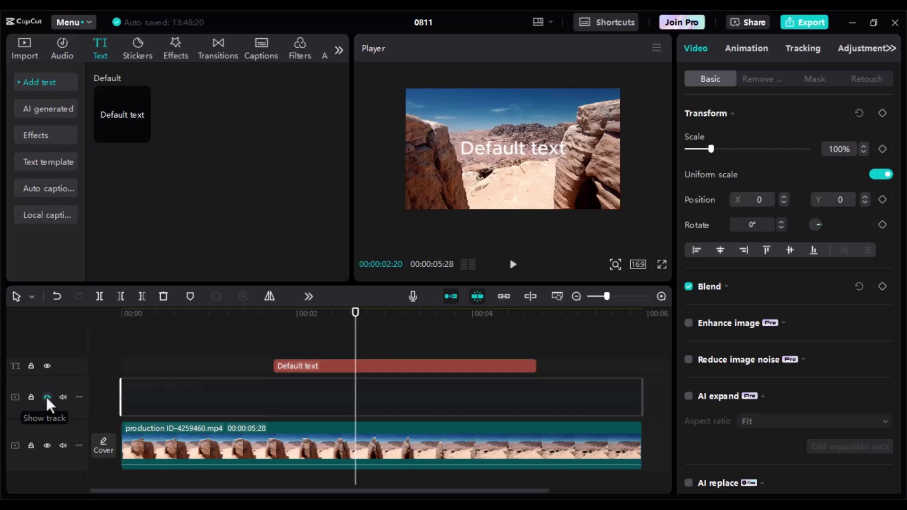
click(47, 398)
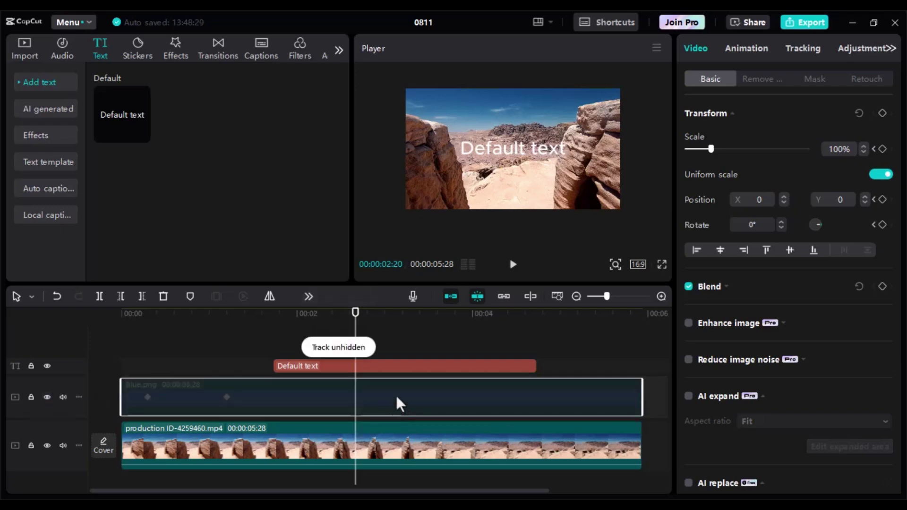
click(399, 402)
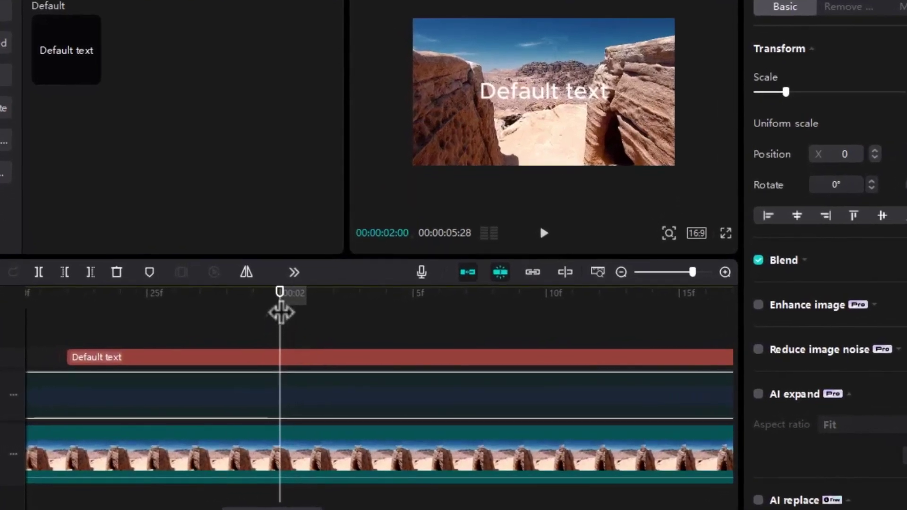
drag(282, 307, 333, 295)
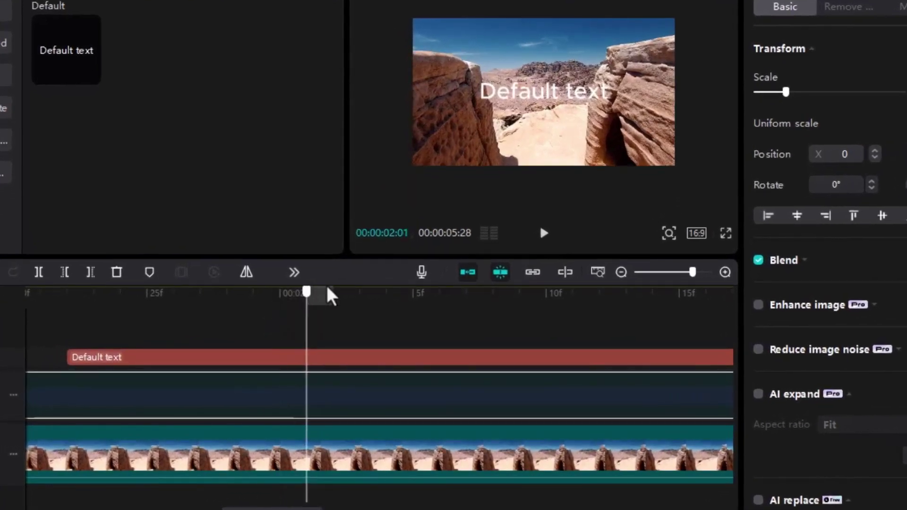
key(Right)
key(Right)
key(Right)
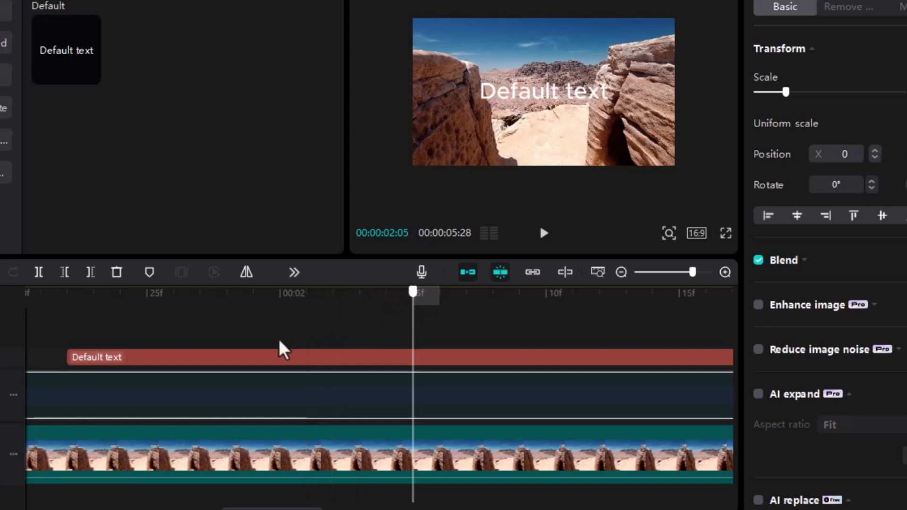
scroll(282, 350, down, 3)
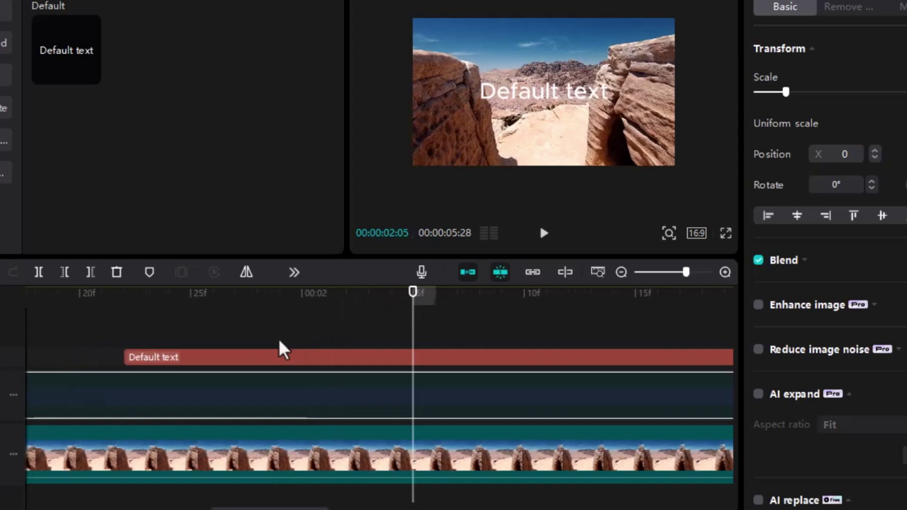
scroll(282, 349, down, 2)
scroll(350, 318, down, 1)
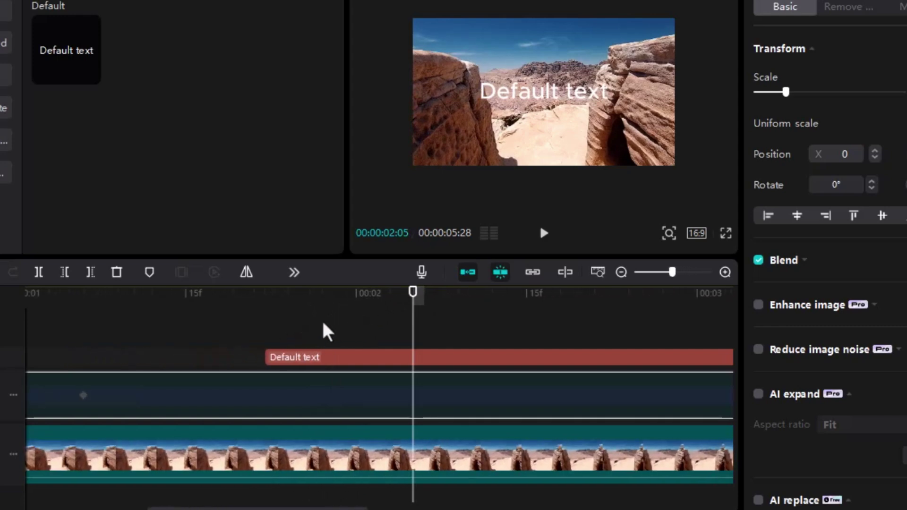
click(358, 297)
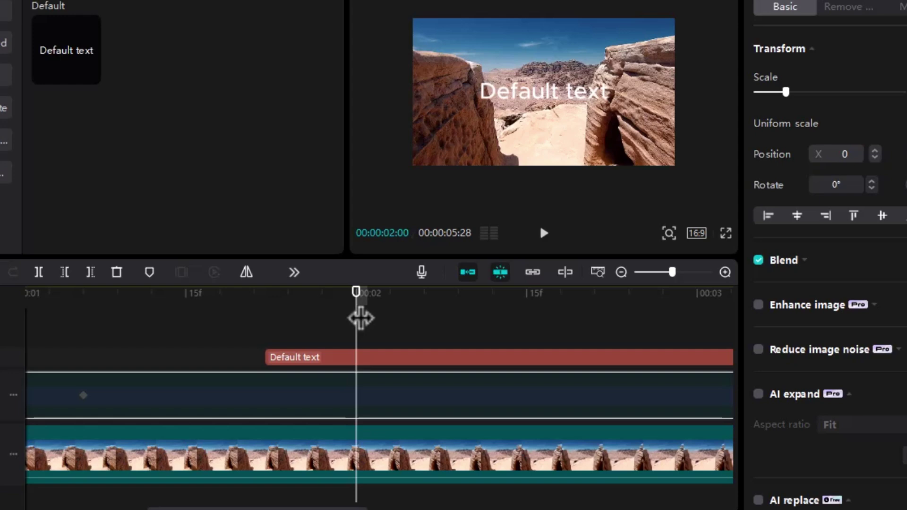
key(Right)
key(Right)
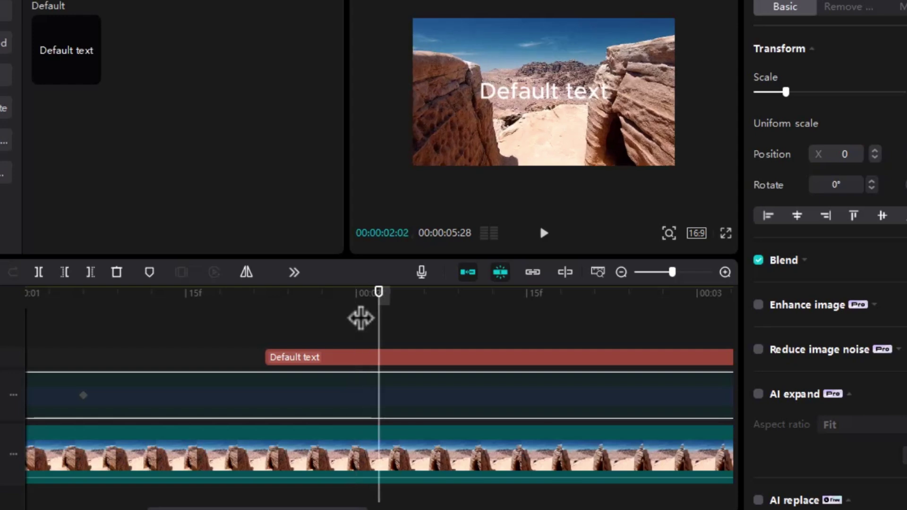
key(Right)
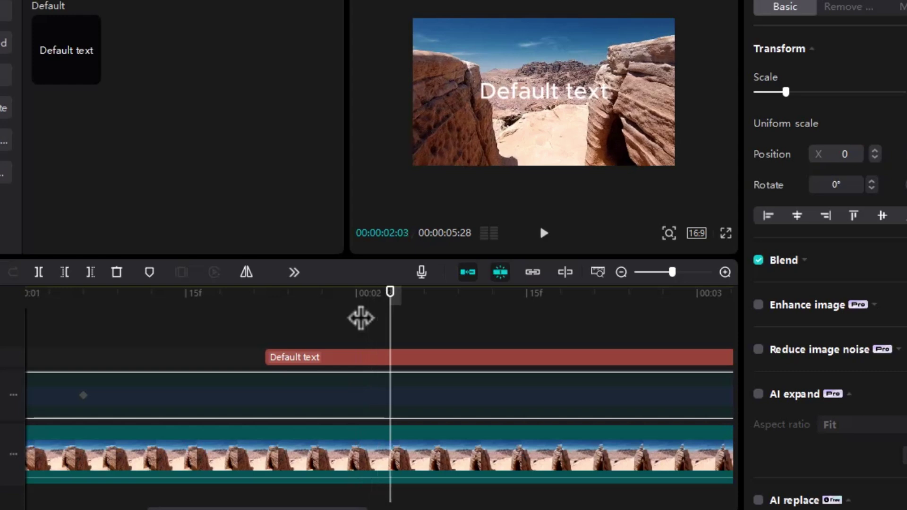
key(Right)
key(Left)
key(Left)
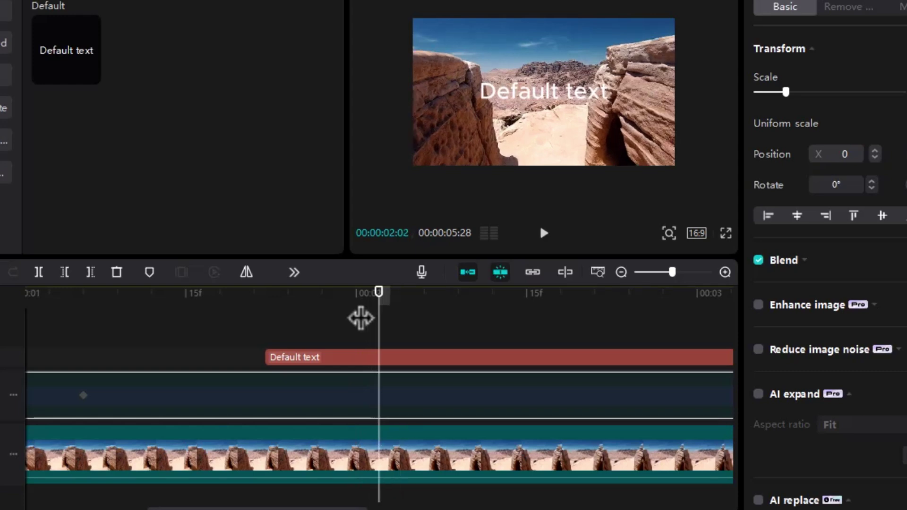
key(Left)
key(Left)
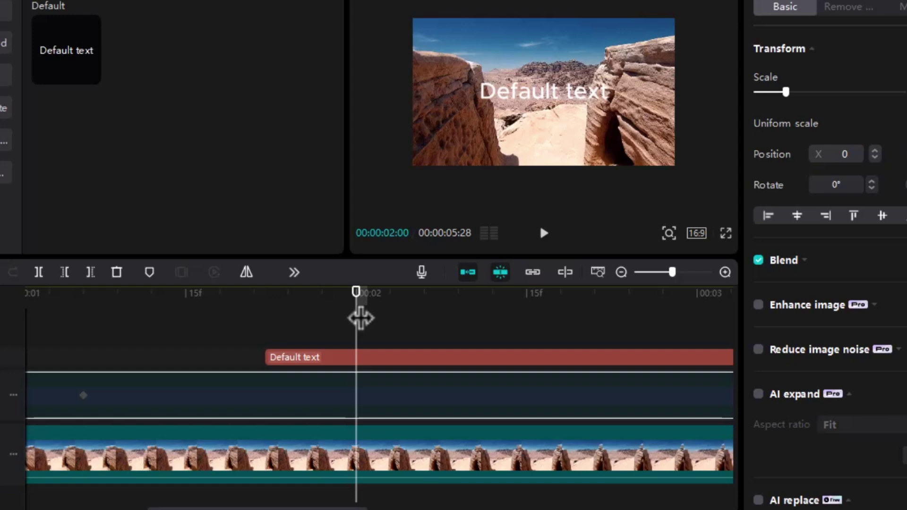
key(Right)
key(Right)
key(Right)
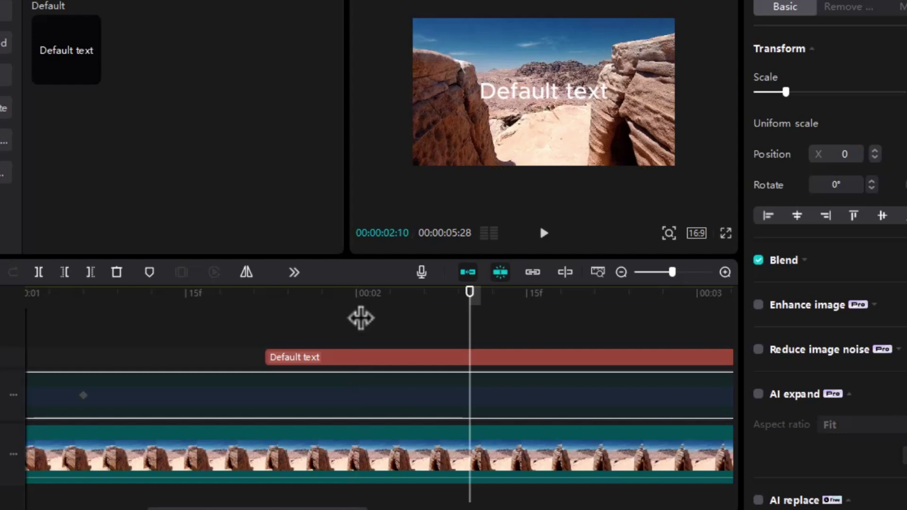
key(Right)
key(Right)
key(Right)
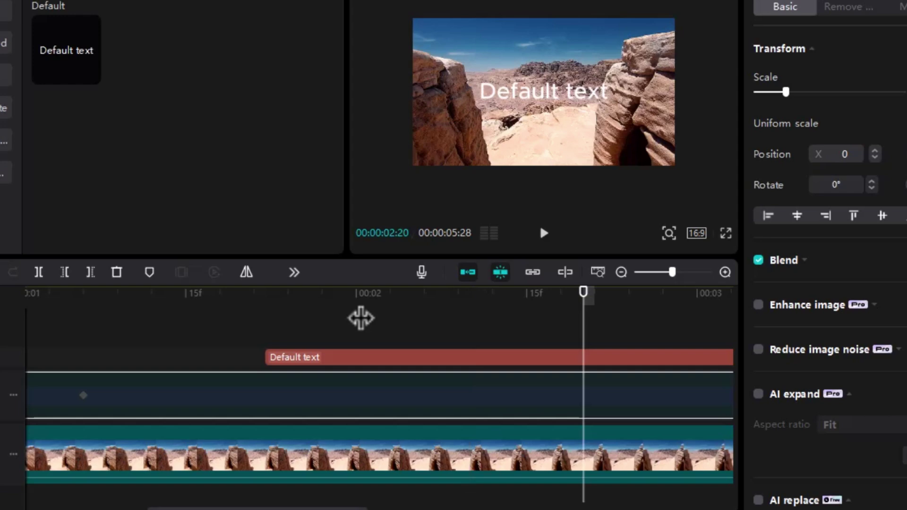
key(Left)
key(Left)
key(Left)
key(Left)
key(Left)
key(Left)
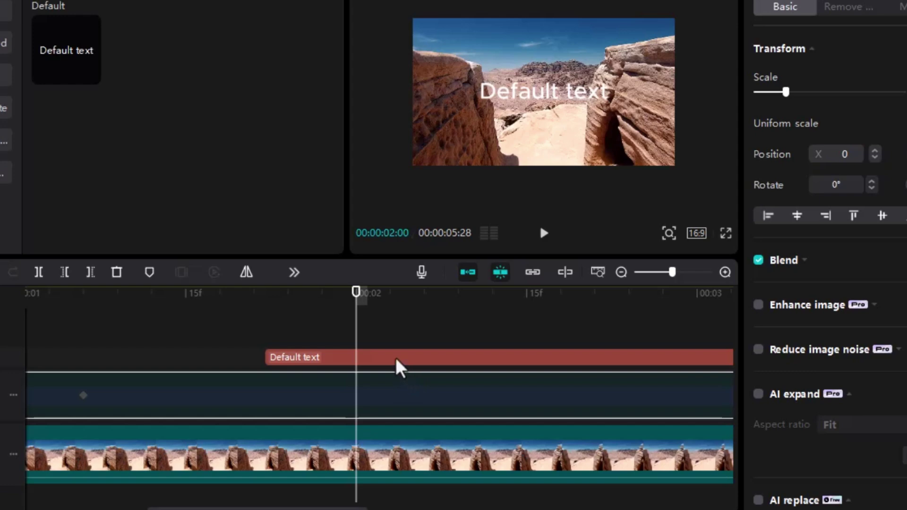
Duplicate the Default text clip onto a new track above and move the copy below the original line.
scroll(389, 370, right, 3)
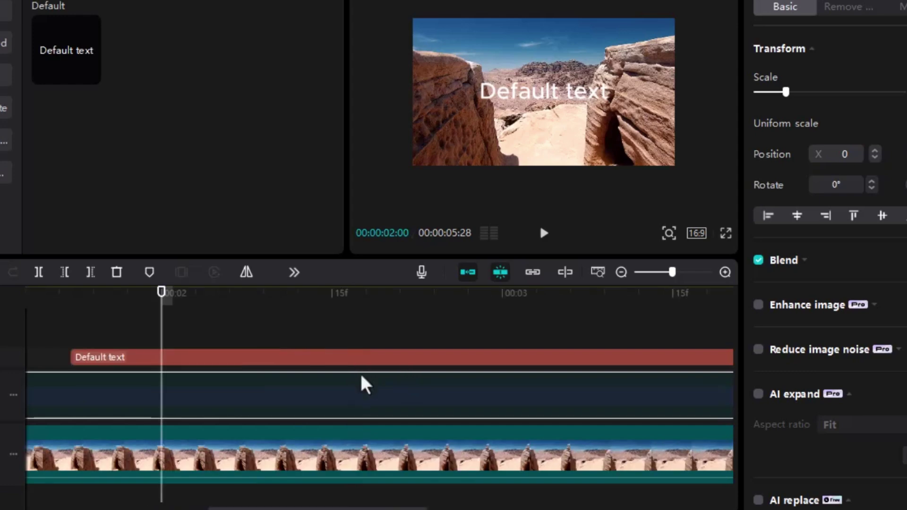
click(330, 358)
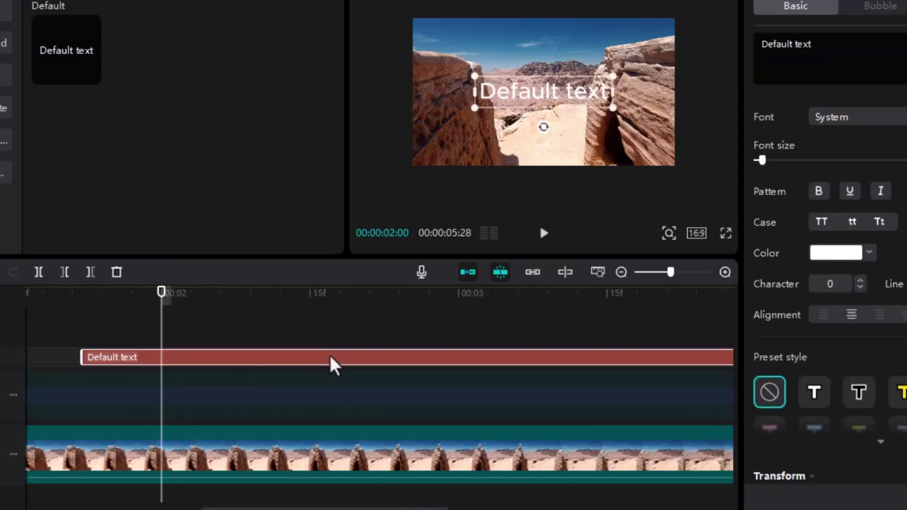
click(292, 477)
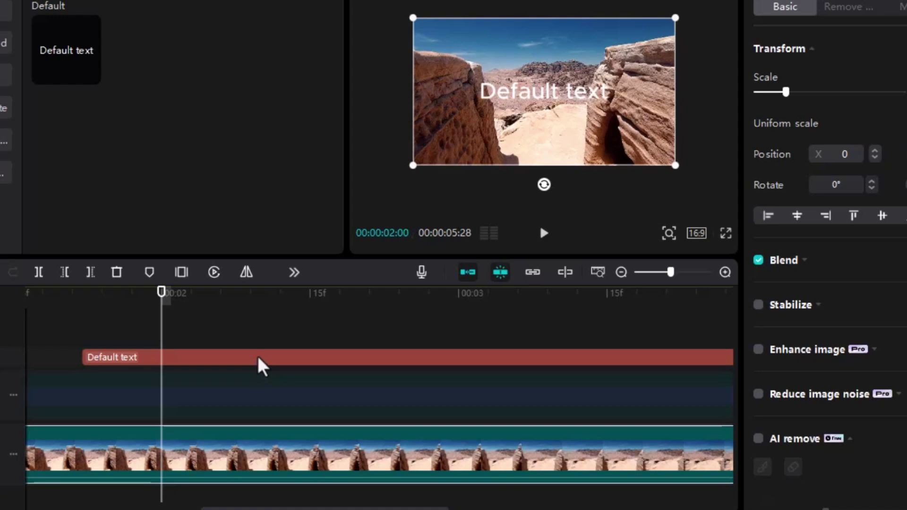
click(261, 364)
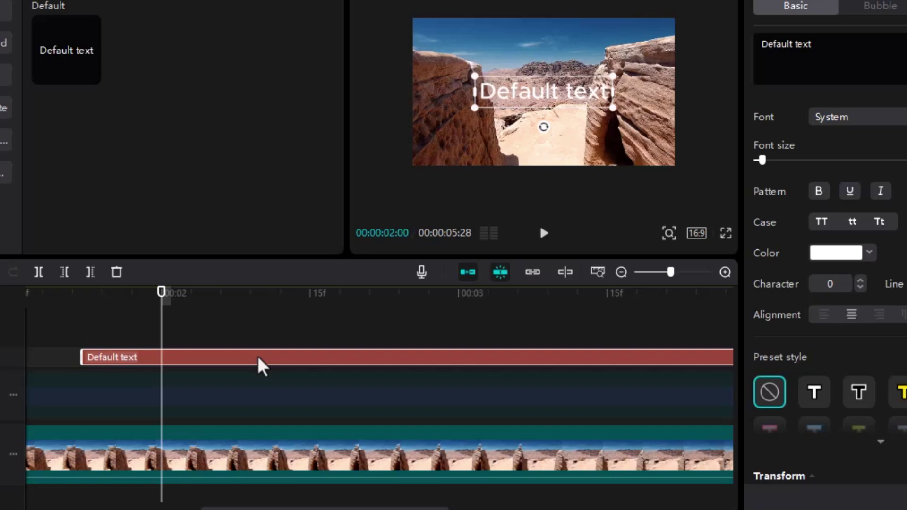
drag(261, 364, 260, 340)
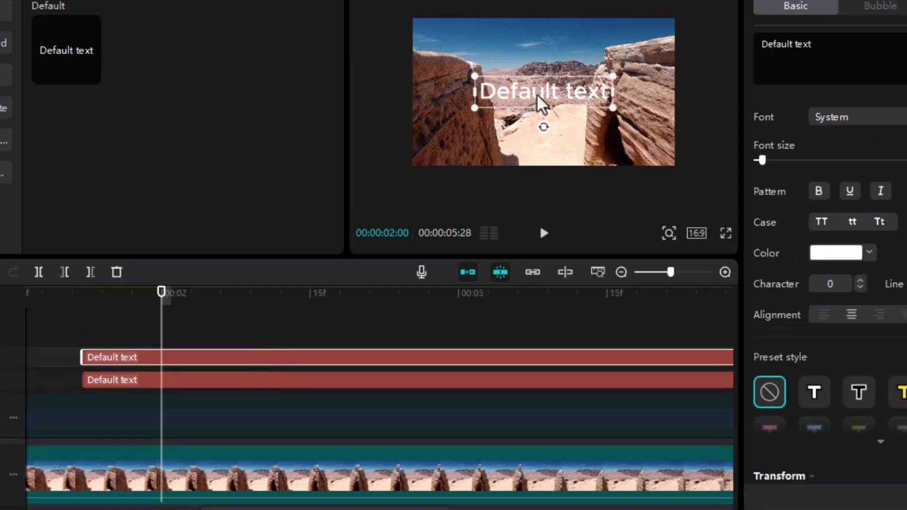
drag(542, 100, 541, 127)
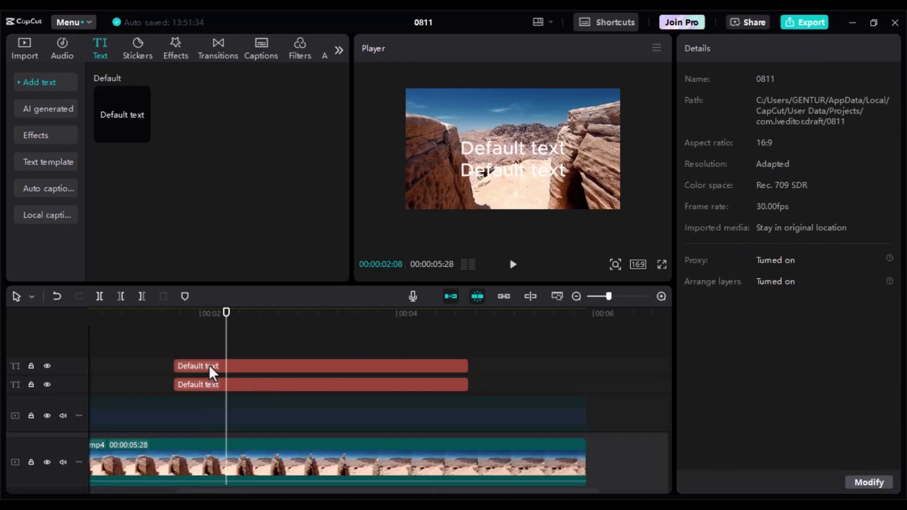
Open and cancel the Export window, then reopen the export settings with Ctrl+E.
click(800, 21)
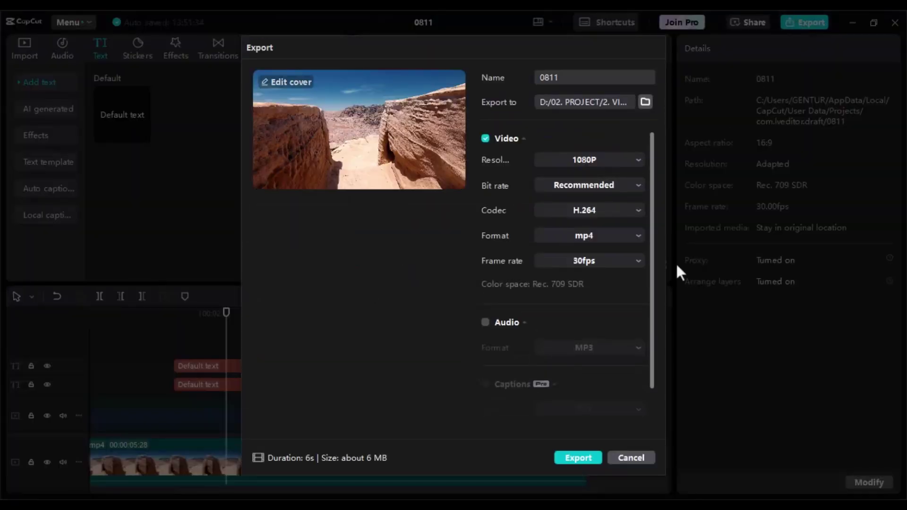
click(628, 458)
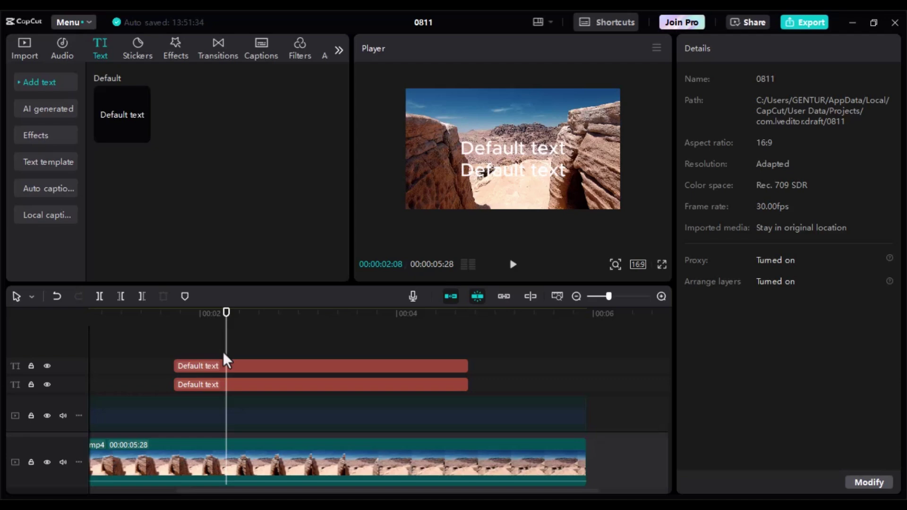
key(ctrl+e)
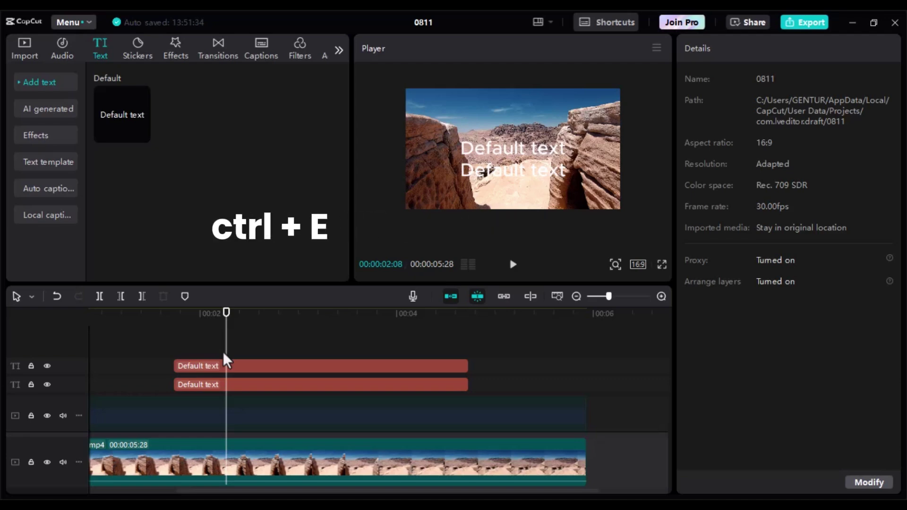